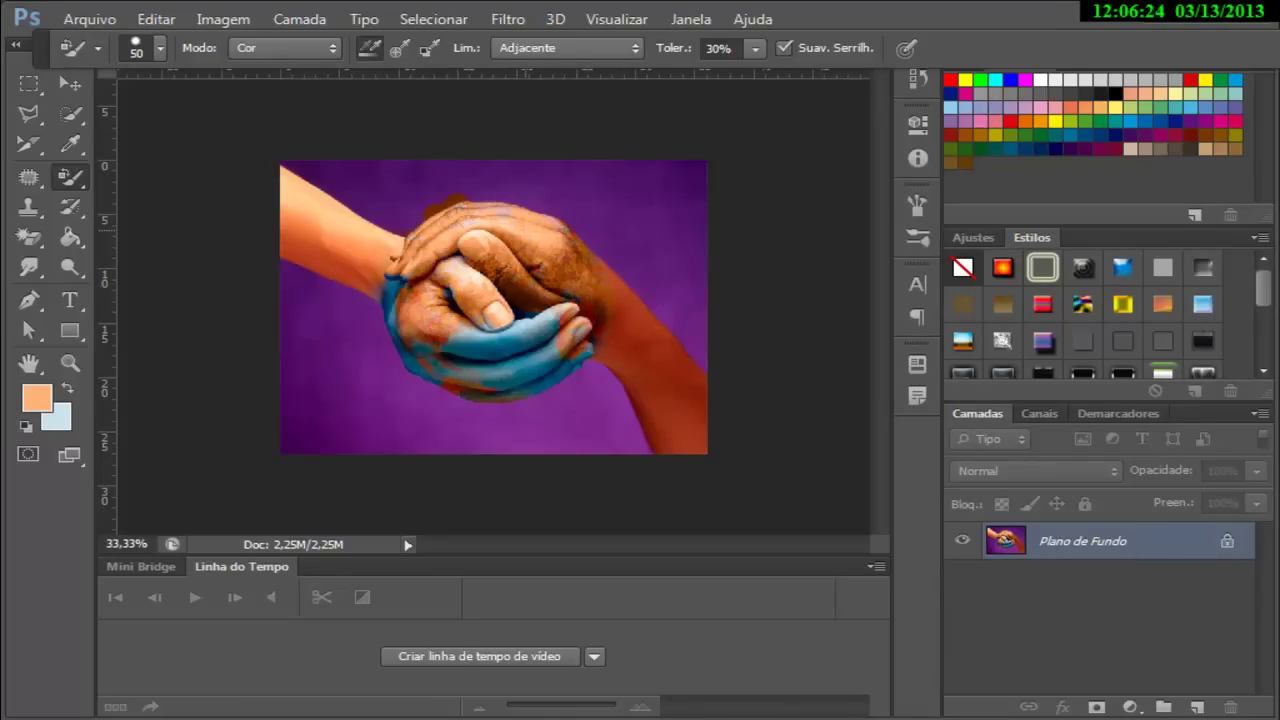
Test Color Replacement strokes on the blue fingers and left arm, then undo them.
{"action": "mouse_move", "coordinate": [545, 340]}
{"action": "left_mouse_down"}
{"action": "mouse_move", "coordinate": [520, 350]}
{"action": "mouse_move", "coordinate": [545, 363]}
{"action": "mouse_move", "coordinate": [466, 341]}
{"action": "mouse_move", "coordinate": [446, 353]}
{"action": "left_mouse_up"}
{"action": "key", "text": "ctrl+alt+z"}
{"action": "key", "text": "ctrl+alt+z"}
{"action": "key", "text": "ctrl+alt+z"}
{"action": "key", "text": "ctrl+alt+z"}
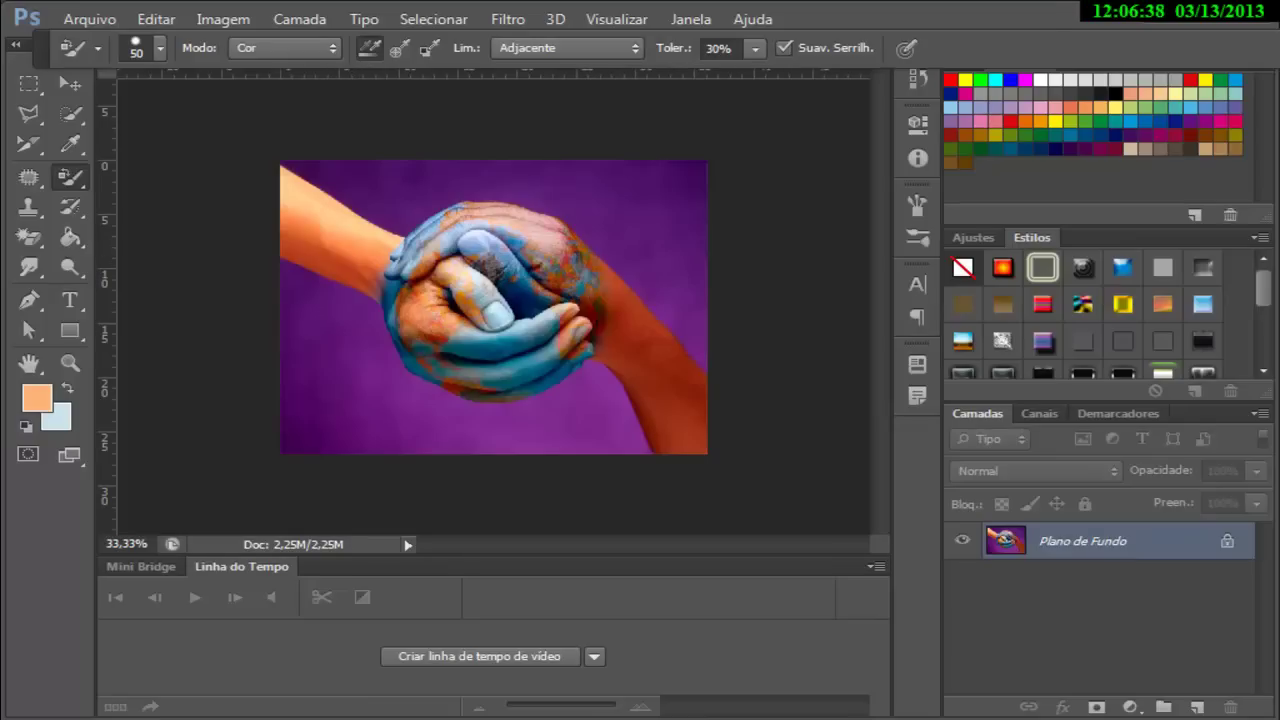
{"action": "mouse_move", "coordinate": [286, 175]}
{"action": "left_mouse_down"}
{"action": "mouse_move", "coordinate": [376, 222]}
{"action": "mouse_move", "coordinate": [380, 258]}
{"action": "mouse_move", "coordinate": [343, 241]}
{"action": "mouse_move", "coordinate": [343, 281]}
{"action": "mouse_move", "coordinate": [290, 247]}
{"action": "mouse_move", "coordinate": [376, 282]}
{"action": "mouse_move", "coordinate": [318, 238]}
{"action": "left_mouse_up"}
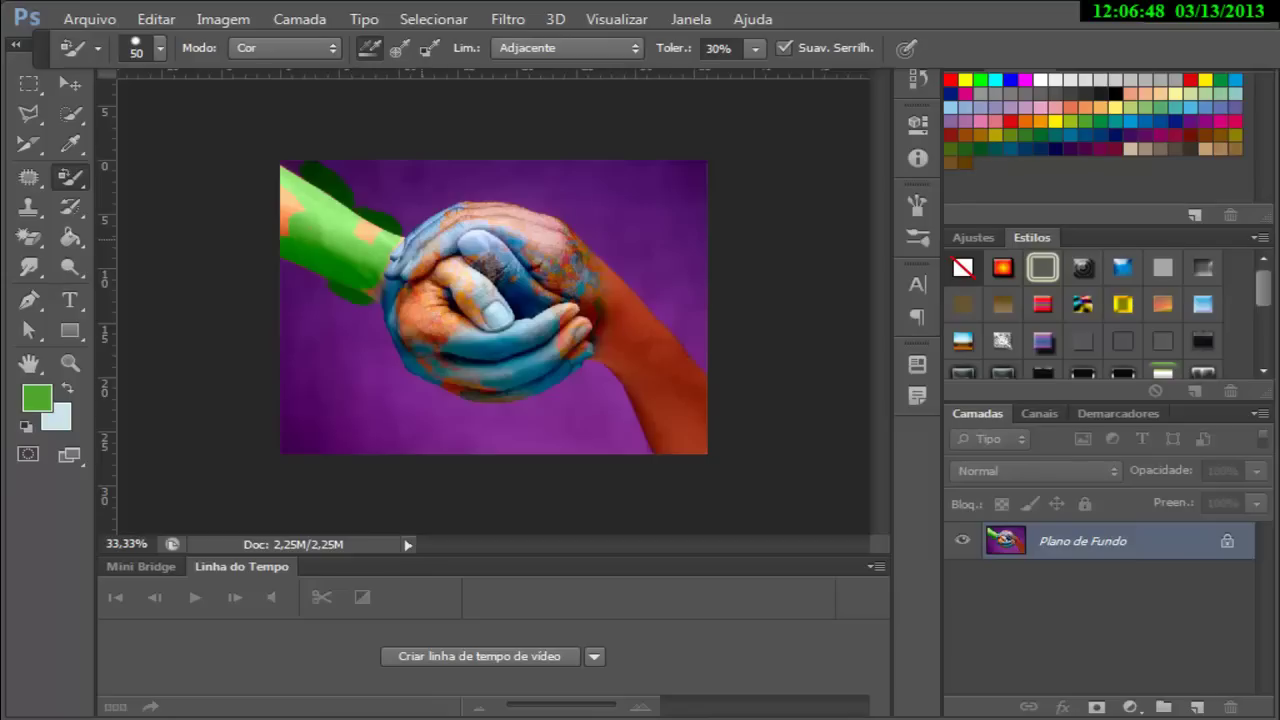
{"action": "key", "text": "F12"}
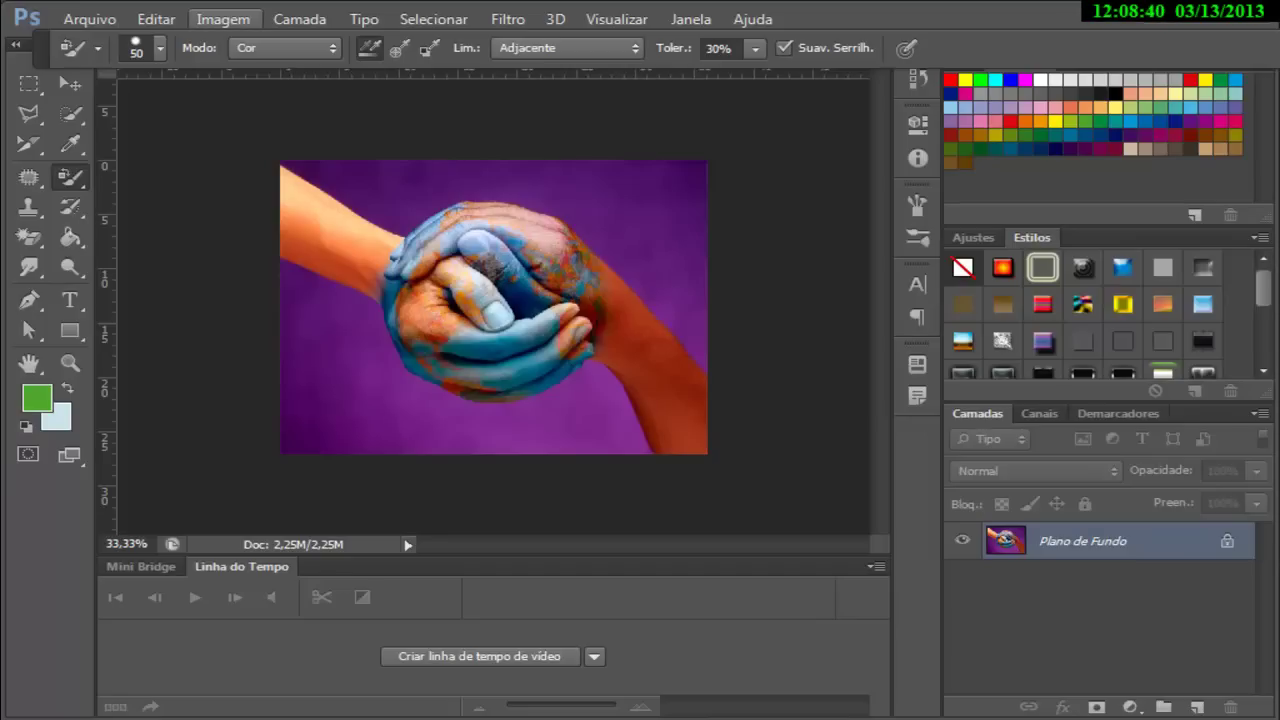
Open Substituir Cor, sample the arm's skin tone, and set Grau de Seleção to 200.
{"action": "left_click", "coordinate": [222, 19]}
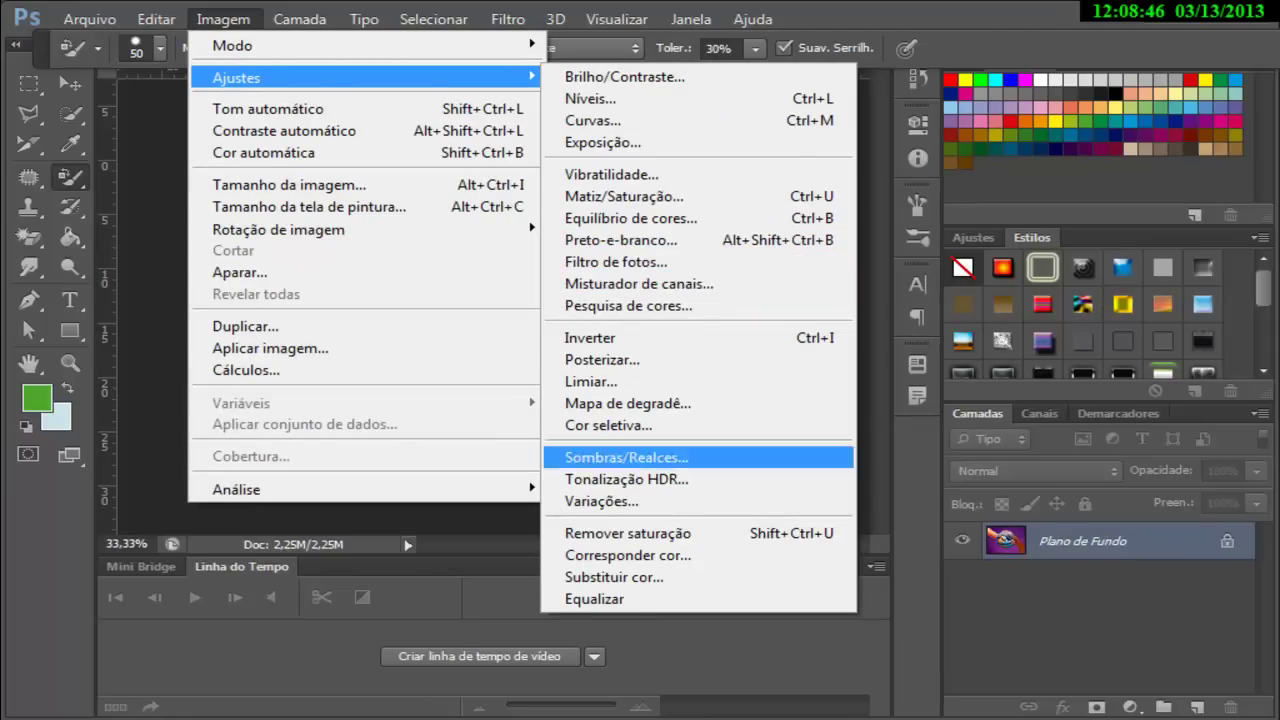
{"action": "left_click", "coordinate": [613, 577]}
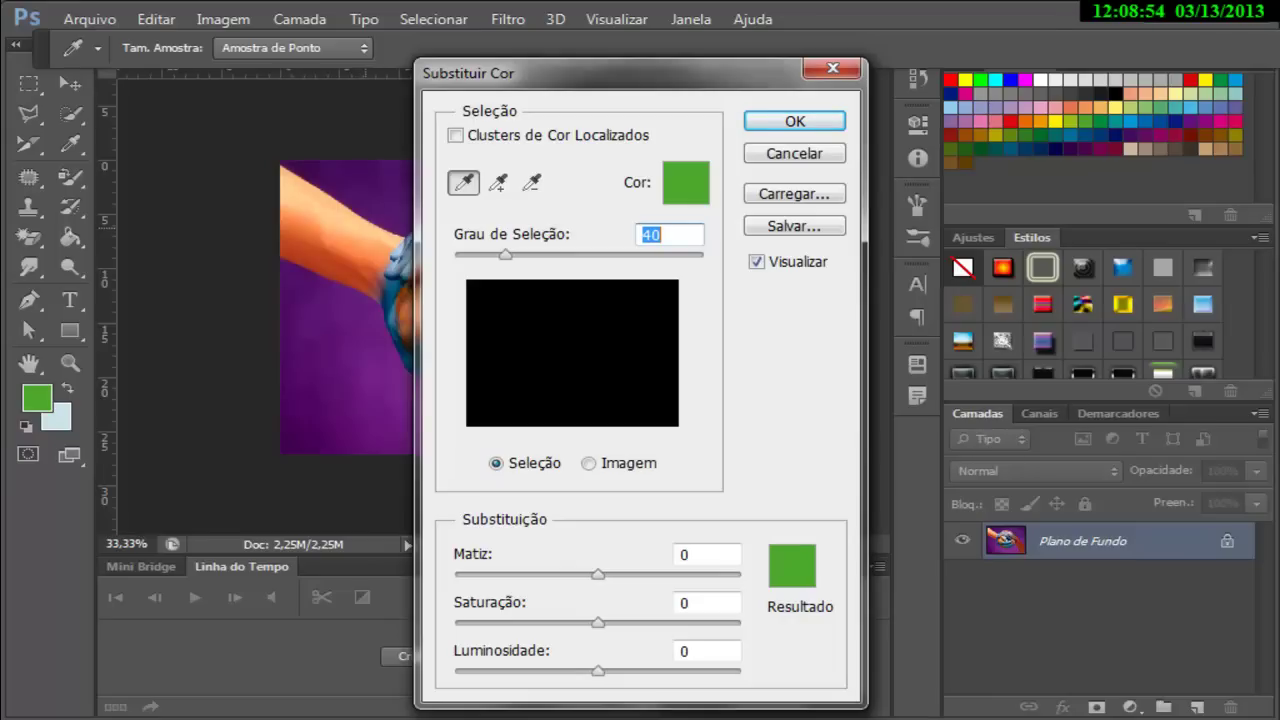
{"action": "left_click", "coordinate": [340, 205]}
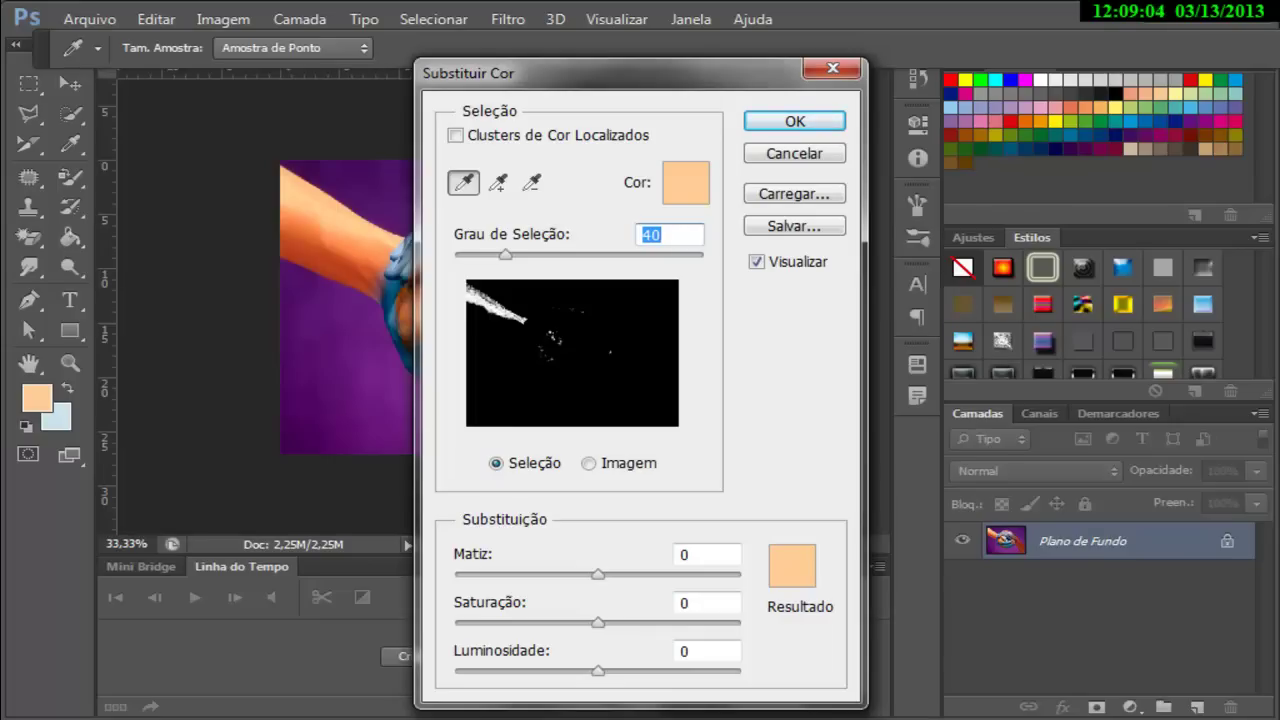
{"action": "key", "text": "Up"}
{"action": "key", "text": "Up"}
{"action": "key", "text": "Up"}
{"action": "key", "text": "Up"}
{"action": "key", "text": "Up"}
{"action": "key", "text": "Up"}
{"action": "key", "text": "Up"}
{"action": "key", "text": "Up"}
{"action": "key", "text": "Up"}
{"action": "key", "text": "Up"}
{"action": "key", "text": "Up"}
{"action": "key", "text": "Up"}
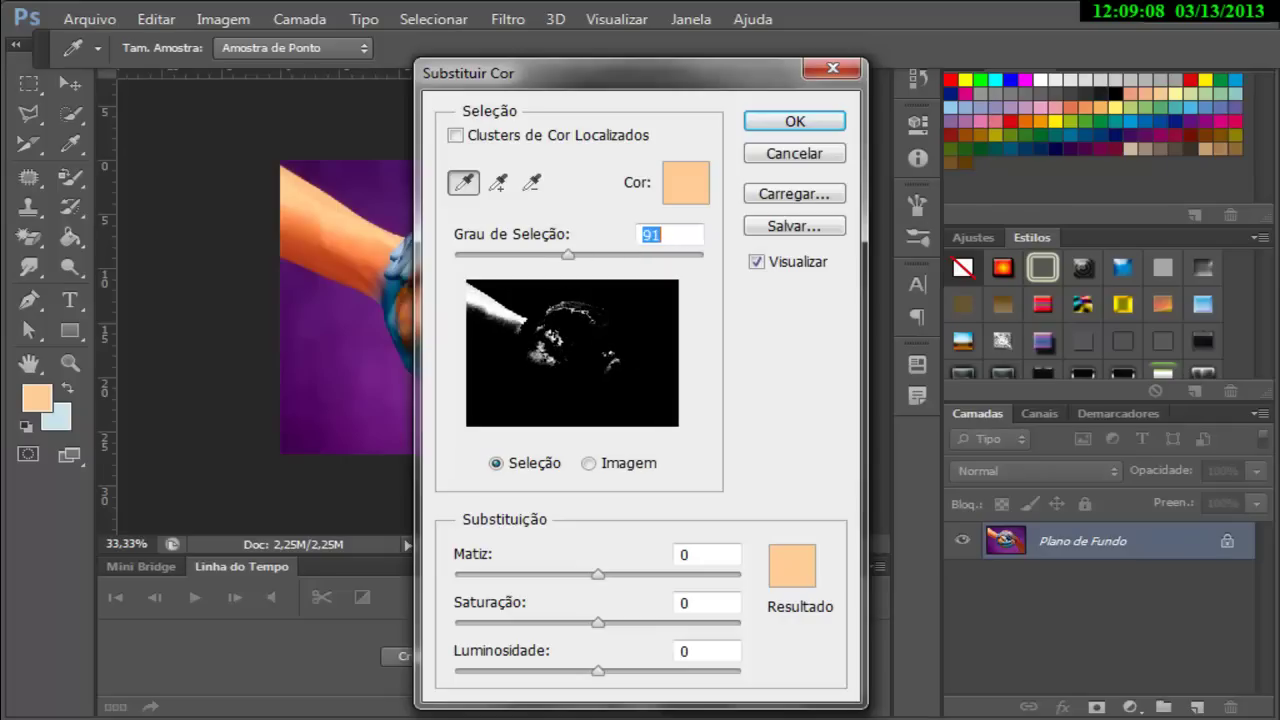
{"action": "key", "text": "shift+Up"}
{"action": "key", "text": "shift+Up"}
{"action": "key", "text": "shift+Up"}
{"action": "key", "text": "Up"}
{"action": "key", "text": "Up"}
{"action": "key", "text": "Up"}
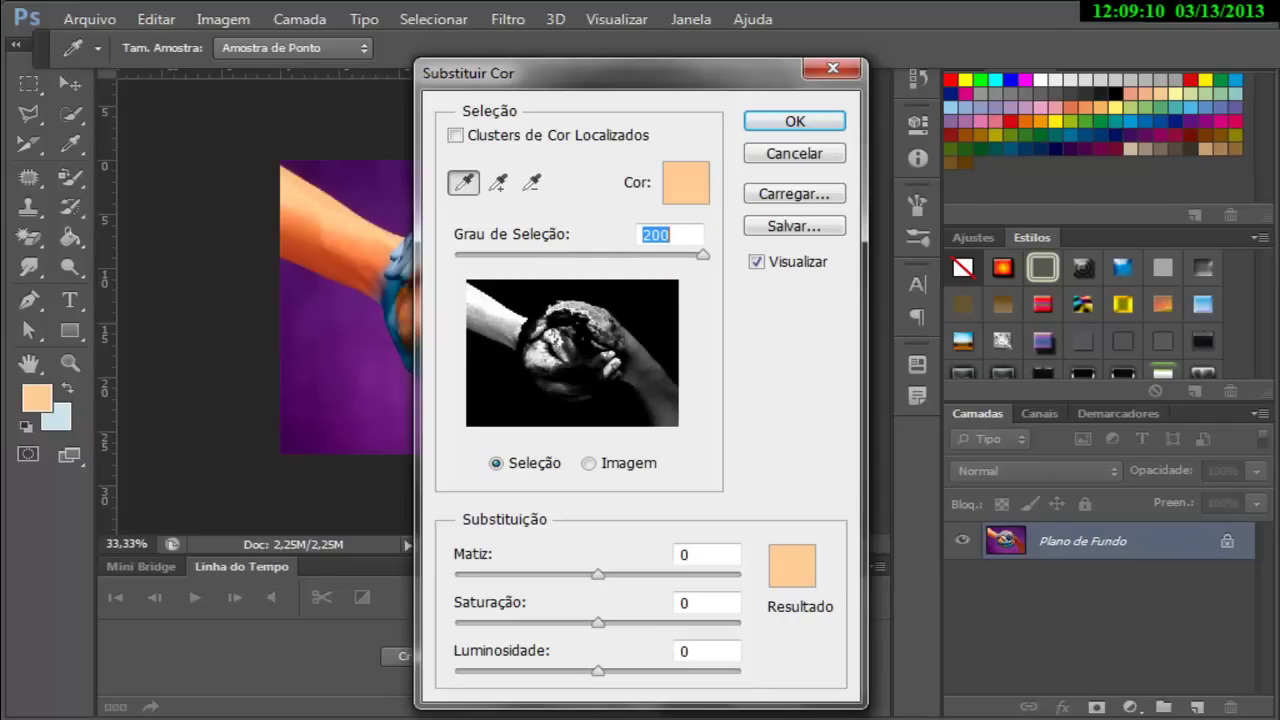
{"action": "key", "text": "Up"}
Cycle the skin tone's Matiz through pink, green, cyan, purple, orange and yellow.
{"action": "mouse_move", "coordinate": [600, 73]}
{"action": "left_mouse_down"}
{"action": "mouse_move", "coordinate": [779, 60]}
{"action": "mouse_move", "coordinate": [774, 26]}
{"action": "left_mouse_up"}
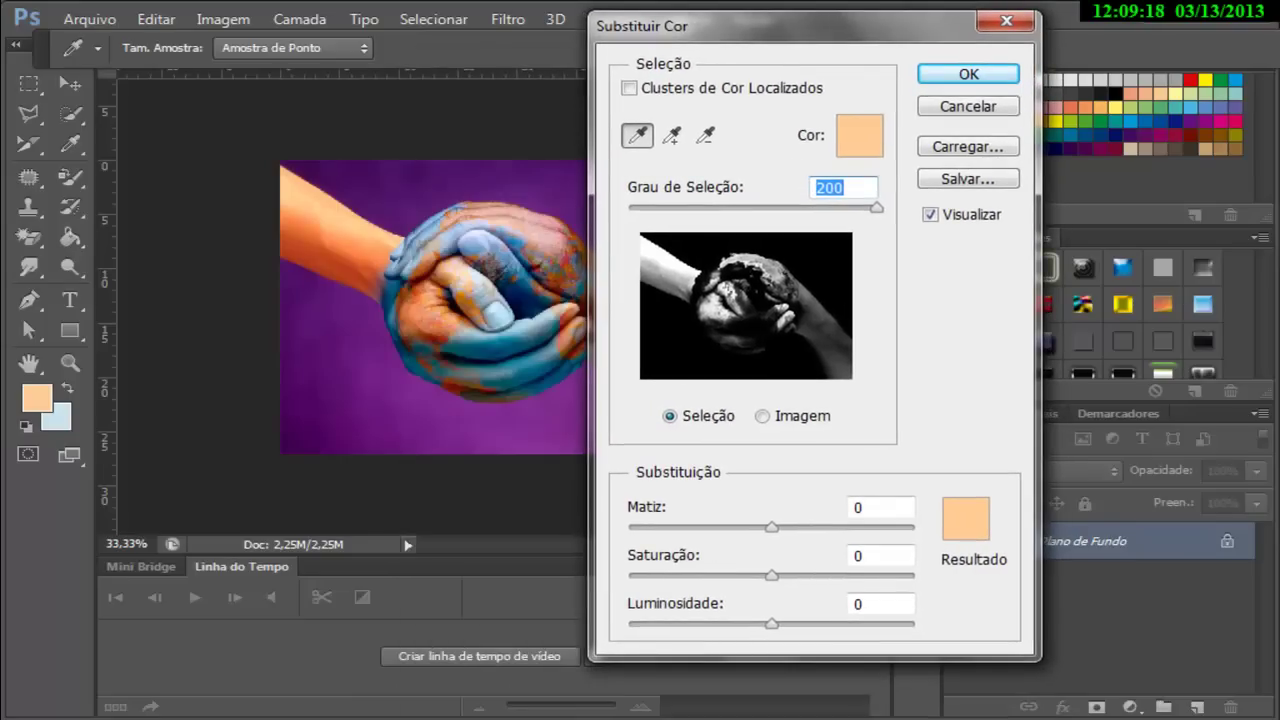
{"action": "key", "text": "Tab"}
{"action": "key", "text": "shift+Down"}
{"action": "key", "text": "shift+Down"}
{"action": "key", "text": "shift+Down"}
{"action": "key", "text": "shift+Down"}
{"action": "key", "text": "shift+Down"}
{"action": "key", "text": "shift+Down"}
{"action": "key", "text": "shift+Down"}
{"action": "key", "text": "Down"}
{"action": "key", "text": "Down"}
{"action": "key", "text": "shift+Up"}
{"action": "key", "text": "shift+Up"}
{"action": "key", "text": "shift+Up"}
{"action": "key", "text": "shift+Up"}
{"action": "key", "text": "shift+Up"}
{"action": "key", "text": "shift+Up"}
{"action": "key", "text": "shift+Up"}
{"action": "key", "text": "shift+Up"}
{"action": "key", "text": "shift+Up"}
{"action": "key", "text": "shift+Up"}
{"action": "key", "text": "shift+Up"}
{"action": "key", "text": "Up"}
{"action": "key", "text": "Up"}
{"action": "key", "text": "Up"}
{"action": "key", "text": "shift+Up"}
{"action": "key", "text": "shift+Up"}
{"action": "key", "text": "shift+Up"}
{"action": "key", "text": "shift+Up"}
{"action": "key", "text": "Up"}
{"action": "key", "text": "Up"}
{"action": "key", "text": "Up"}
{"action": "key", "text": "Up"}
{"action": "key", "text": "Up"}
{"action": "key", "text": "Up"}
{"action": "key", "text": "shift+Down"}
{"action": "key", "text": "shift+Down"}
{"action": "key", "text": "shift+Down"}
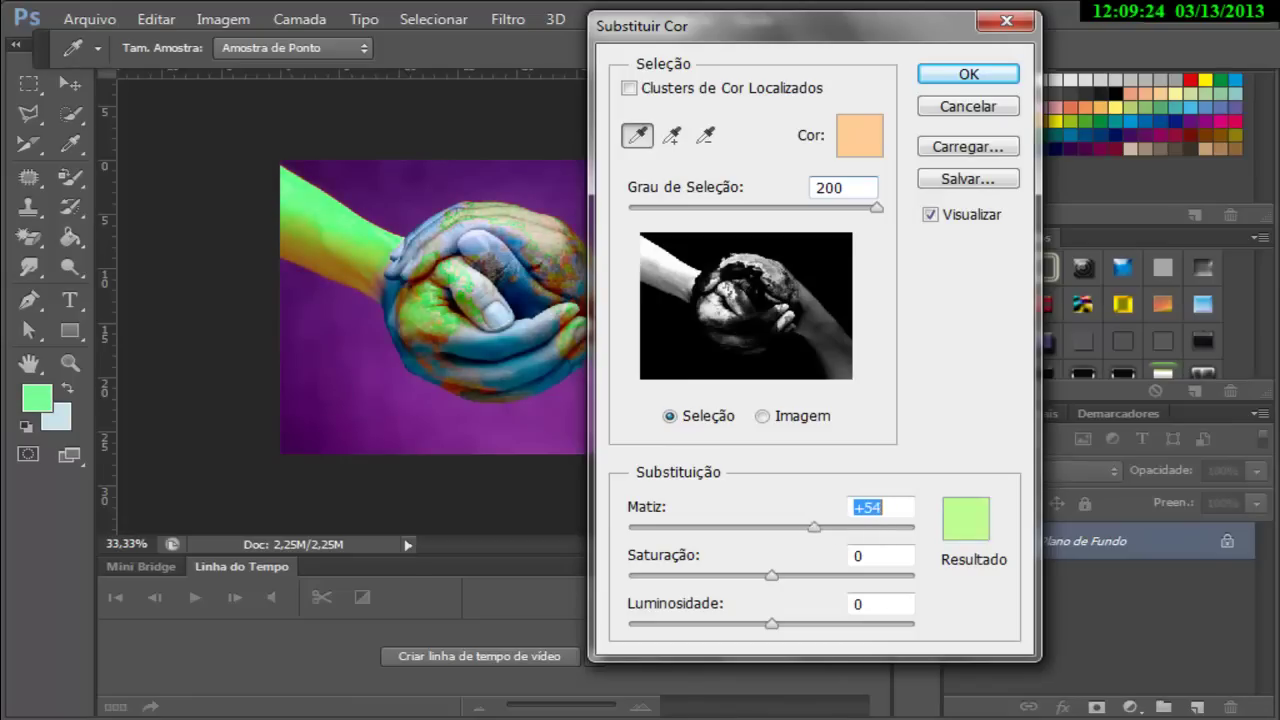
{"action": "key", "text": "shift+Down"}
{"action": "key", "text": "shift+Down"}
{"action": "key", "text": "shift+Down"}
{"action": "key", "text": "shift+Down"}
{"action": "key", "text": "shift+Down"}
{"action": "key", "text": "shift+Down"}
{"action": "key", "text": "shift+Down"}
{"action": "key", "text": "shift+Down"}
{"action": "key", "text": "shift+Down"}
{"action": "key", "text": "shift+Down"}
{"action": "key", "text": "Down"}
{"action": "key", "text": "Down"}
{"action": "key", "text": "Down"}
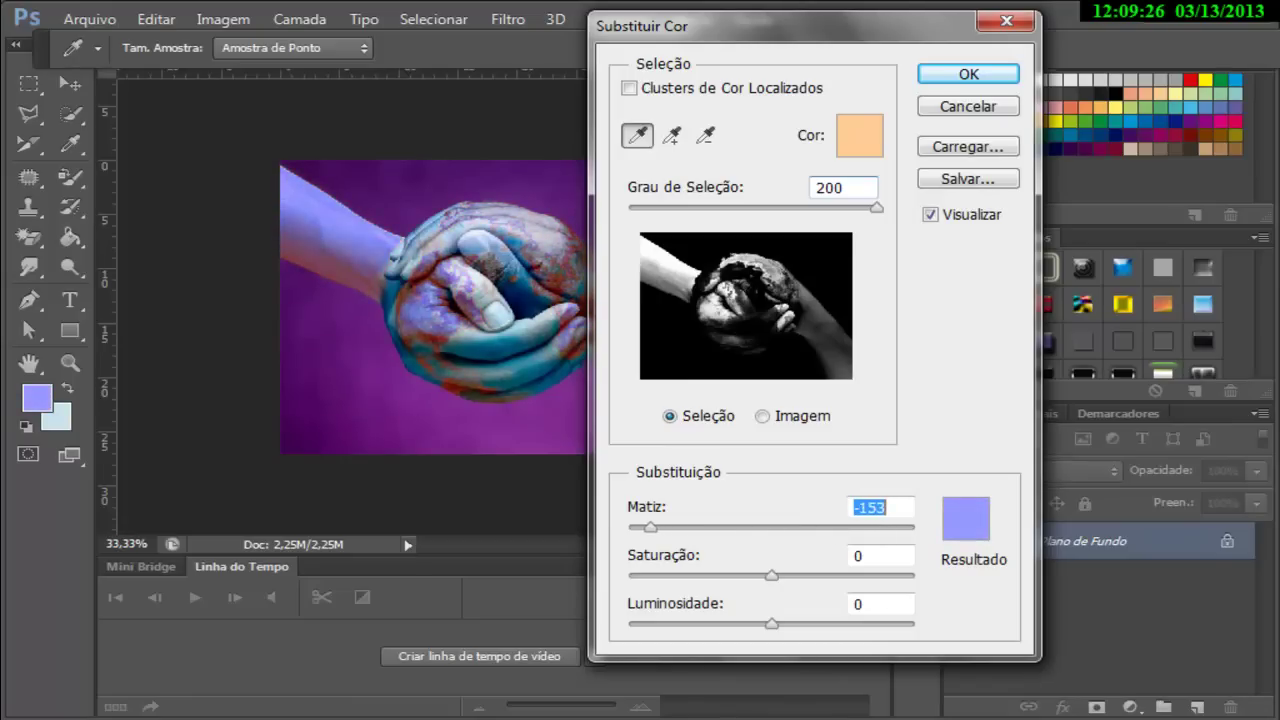
{"action": "key", "text": "shift+Up"}
{"action": "key", "text": "shift+Up"}
{"action": "key", "text": "shift+Up"}
{"action": "key", "text": "shift+Up"}
{"action": "key", "text": "shift+Up"}
{"action": "key", "text": "shift+Up"}
{"action": "key", "text": "shift+Up"}
{"action": "key", "text": "shift+Up"}
{"action": "key", "text": "shift+Up"}
{"action": "key", "text": "shift+Up"}
{"action": "key", "text": "shift+Up"}
{"action": "key", "text": "shift+Up"}
{"action": "key", "text": "shift+Up"}
{"action": "key", "text": "Up"}
{"action": "key", "text": "Up"}
{"action": "key", "text": "Up"}
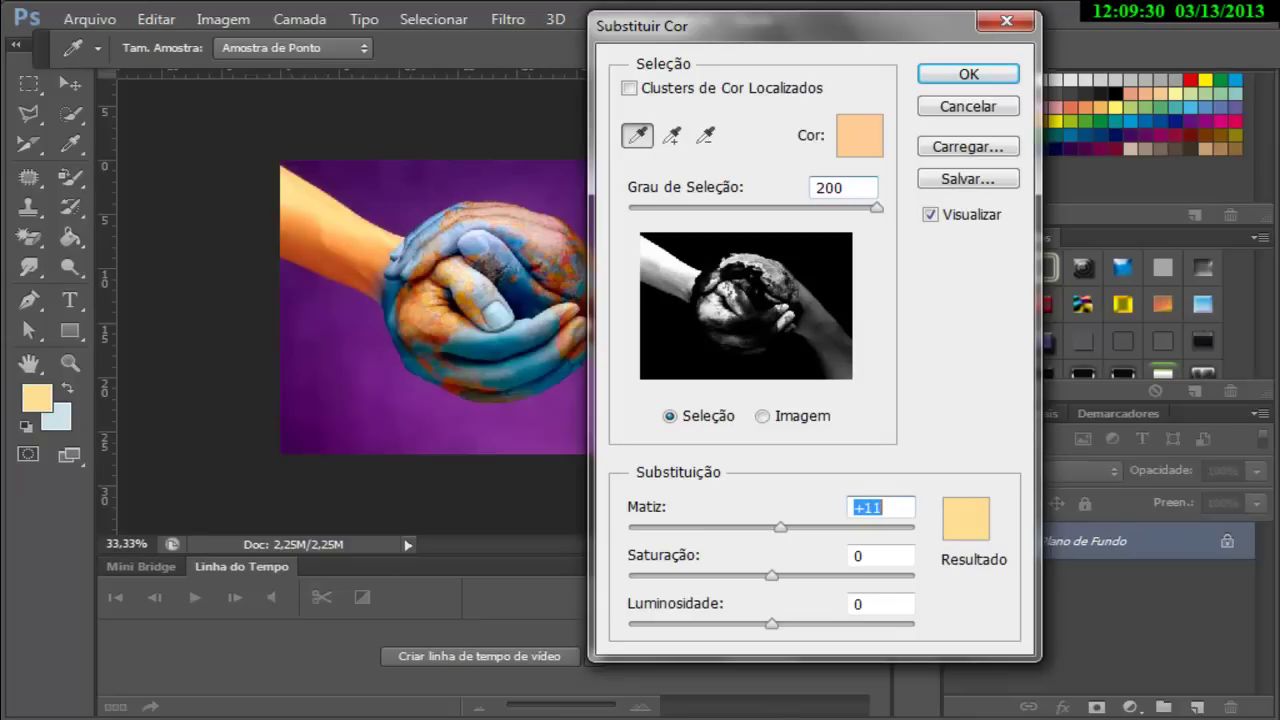
{"action": "key", "text": "shift+Up"}
{"action": "key", "text": "shift+Up"}
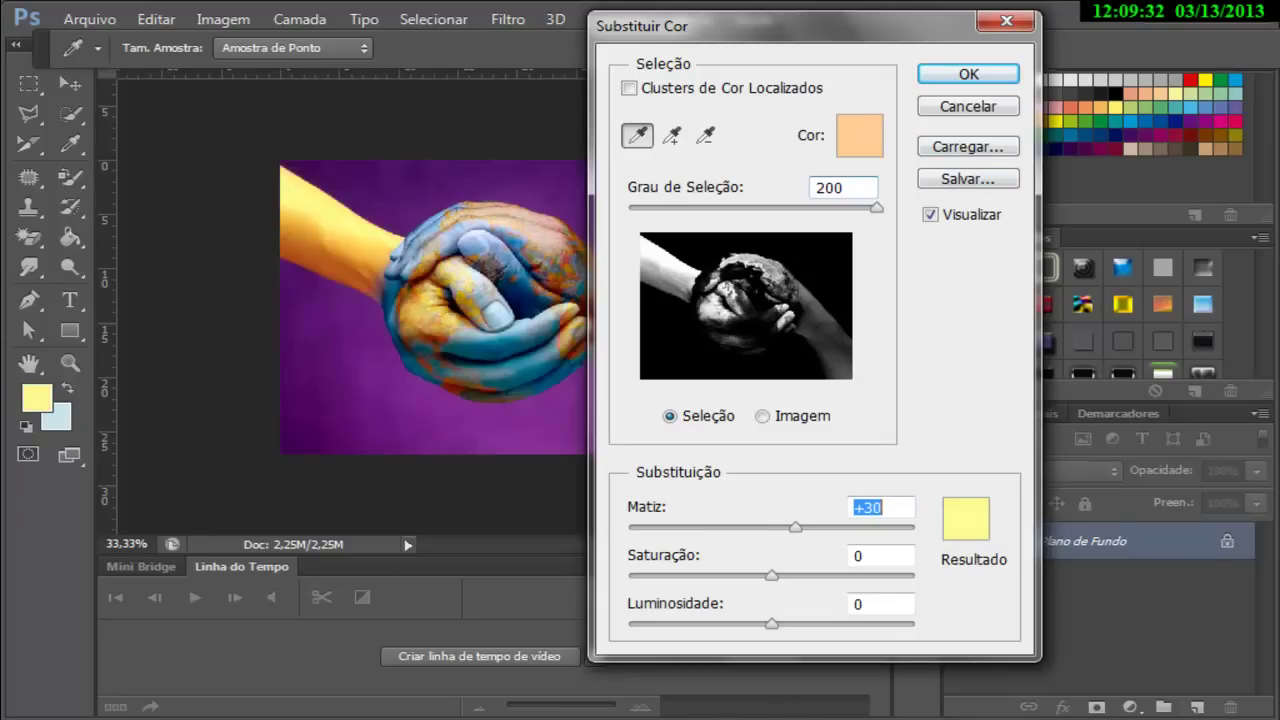
{"action": "key", "text": "Up"}
{"action": "key", "text": "Up"}
Sample the dark and light blue paint and shift its hue to greens.
{"action": "left_click", "coordinate": [520, 291]}
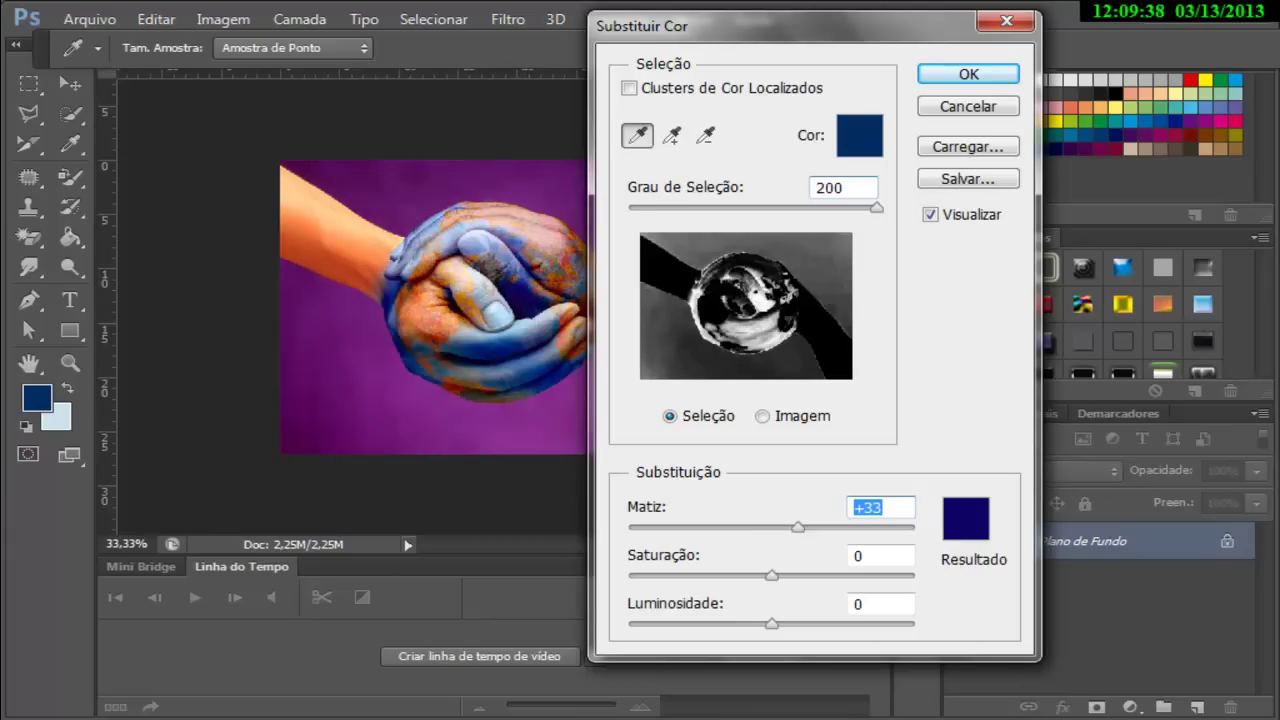
{"action": "key", "text": "shift+Down"}
{"action": "key", "text": "shift+Down"}
{"action": "key", "text": "shift+Down"}
{"action": "key", "text": "shift+Down"}
{"action": "key", "text": "shift+Down"}
{"action": "key", "text": "shift+Down"}
{"action": "key", "text": "shift+Down"}
{"action": "key", "text": "shift+Down"}
{"action": "key", "text": "Up"}
{"action": "key", "text": "Up"}
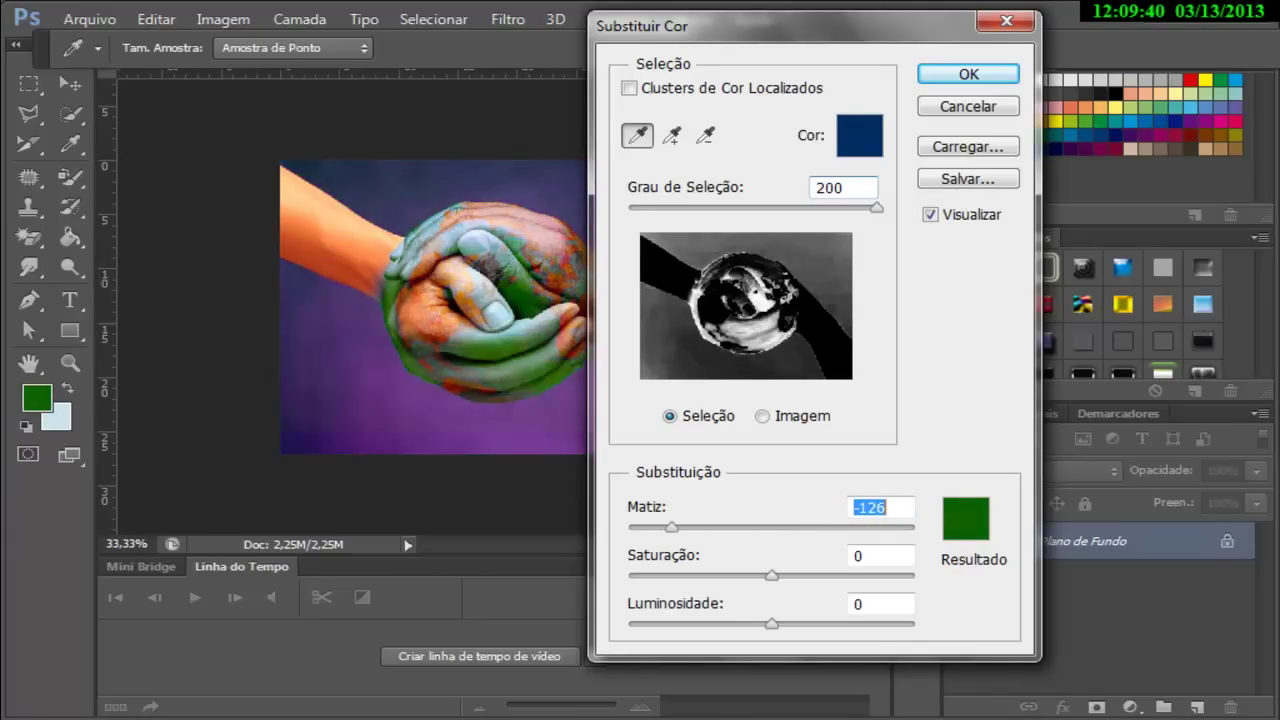
{"action": "key", "text": "shift+Down"}
{"action": "key", "text": "shift+Down"}
{"action": "key", "text": "shift+Down"}
{"action": "key", "text": "shift+Down"}
{"action": "key", "text": "Down"}
{"action": "key", "text": "Down"}
{"action": "key", "text": "Down"}
{"action": "key", "text": "shift+Up"}
{"action": "key", "text": "shift+Up"}
{"action": "key", "text": "shift+Up"}
{"action": "key", "text": "shift+Up"}
{"action": "key", "text": "Down"}
{"action": "key", "text": "Down"}
{"action": "key", "text": "Down"}
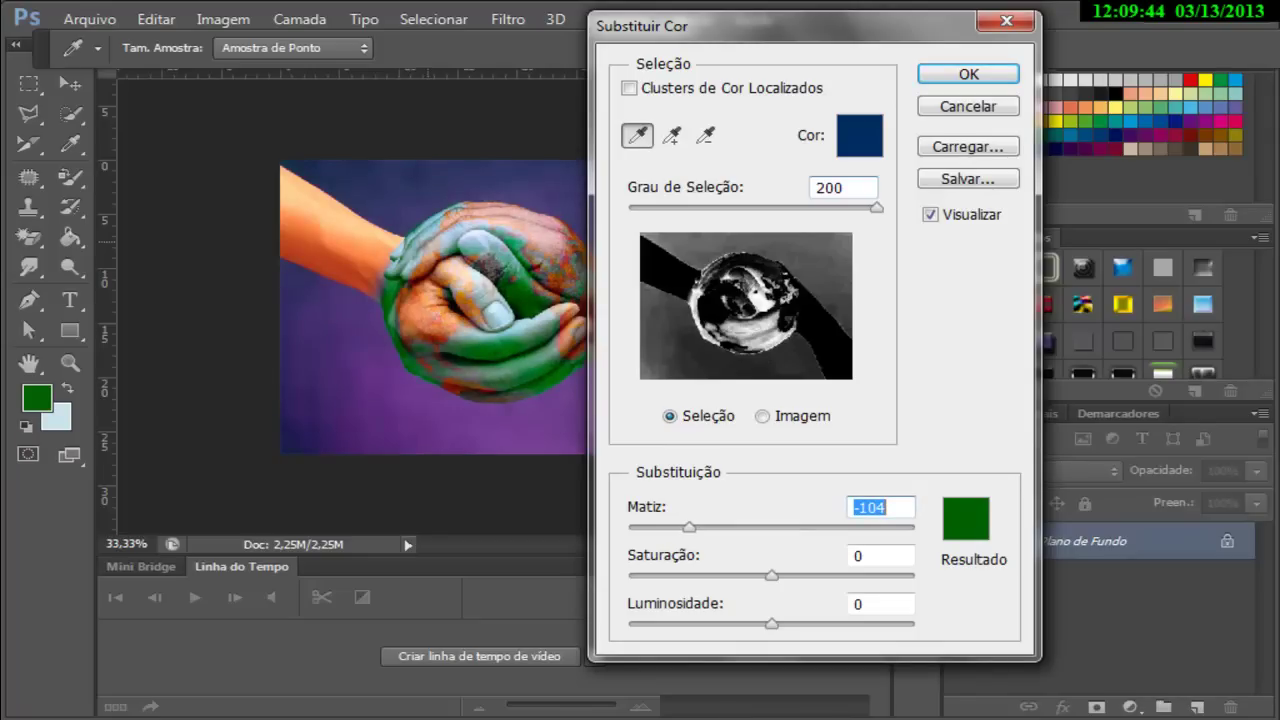
{"action": "left_click", "coordinate": [515, 318]}
{"action": "key", "text": "shift+Down"}
{"action": "key", "text": "shift+Down"}
{"action": "key", "text": "Down"}
{"action": "key", "text": "Down"}
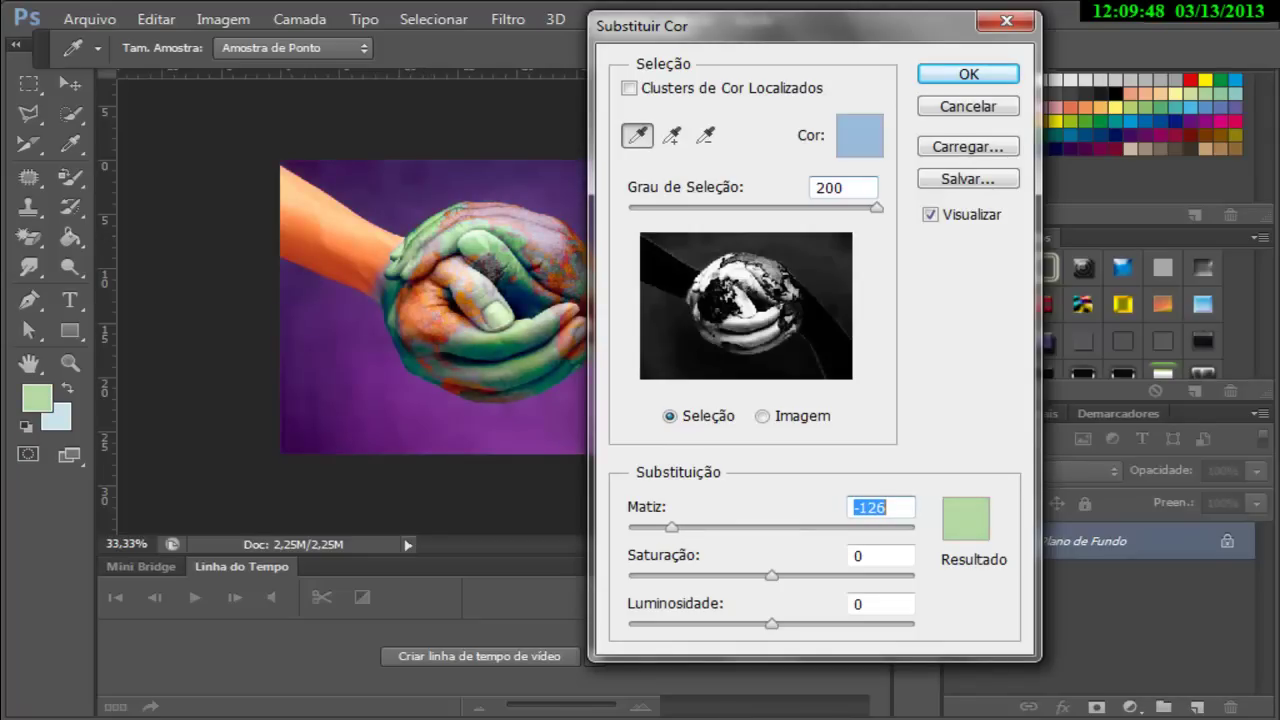
Sample the purple background and arm skin, then cancel Substituir Cor without applying.
{"action": "left_click", "coordinate": [330, 390]}
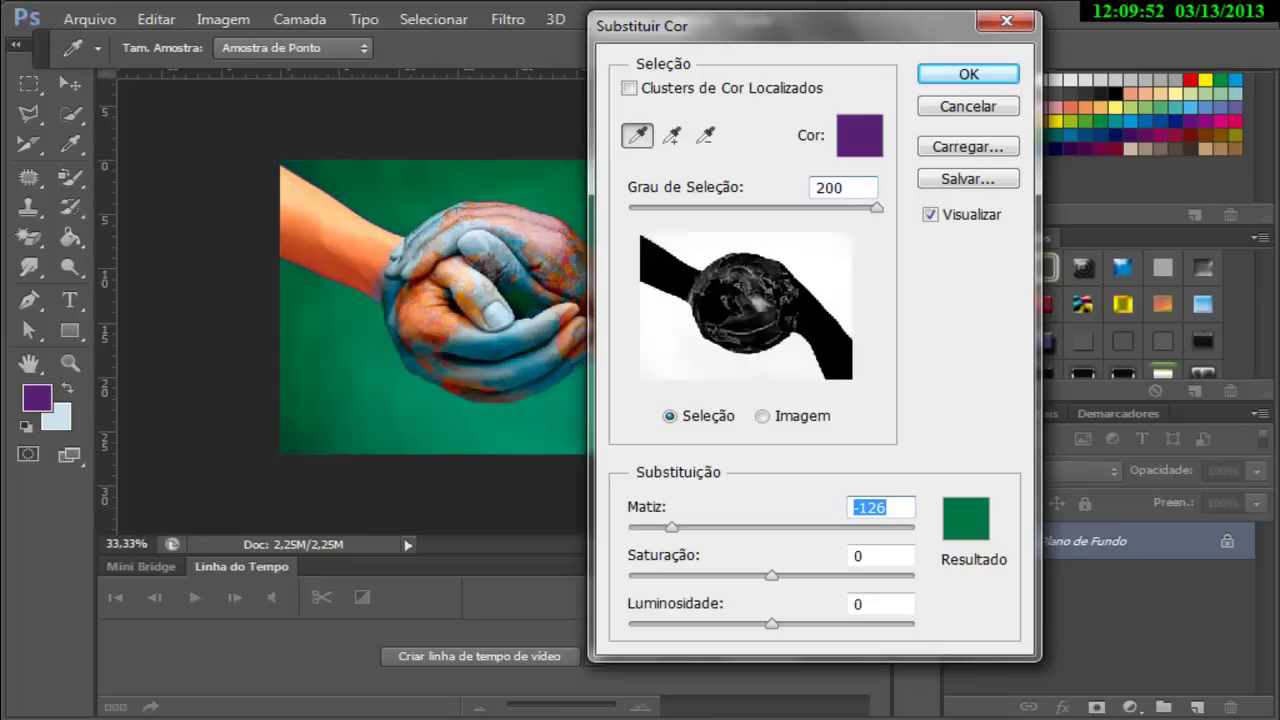
{"action": "mouse_move", "coordinate": [671, 527]}
{"action": "left_mouse_down"}
{"action": "mouse_move", "coordinate": [788, 527]}
{"action": "mouse_move", "coordinate": [632, 527]}
{"action": "mouse_move", "coordinate": [832, 527]}
{"action": "left_mouse_up"}
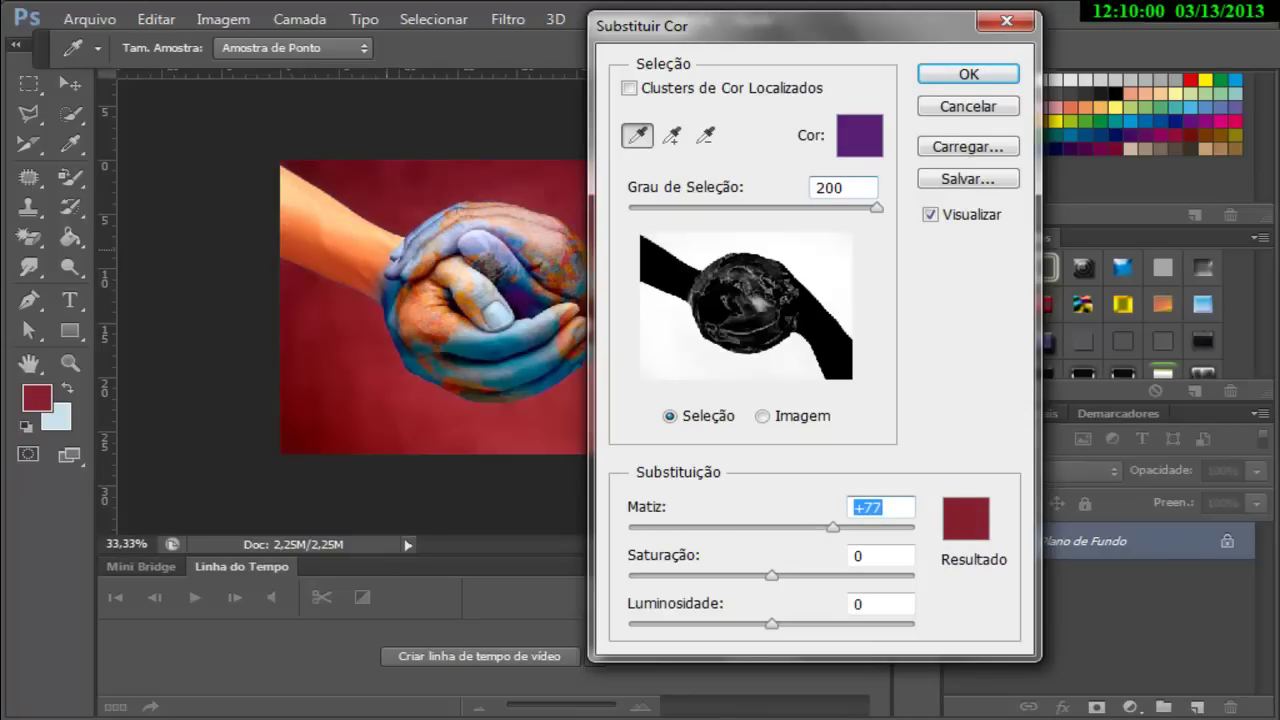
{"action": "left_click", "coordinate": [340, 250]}
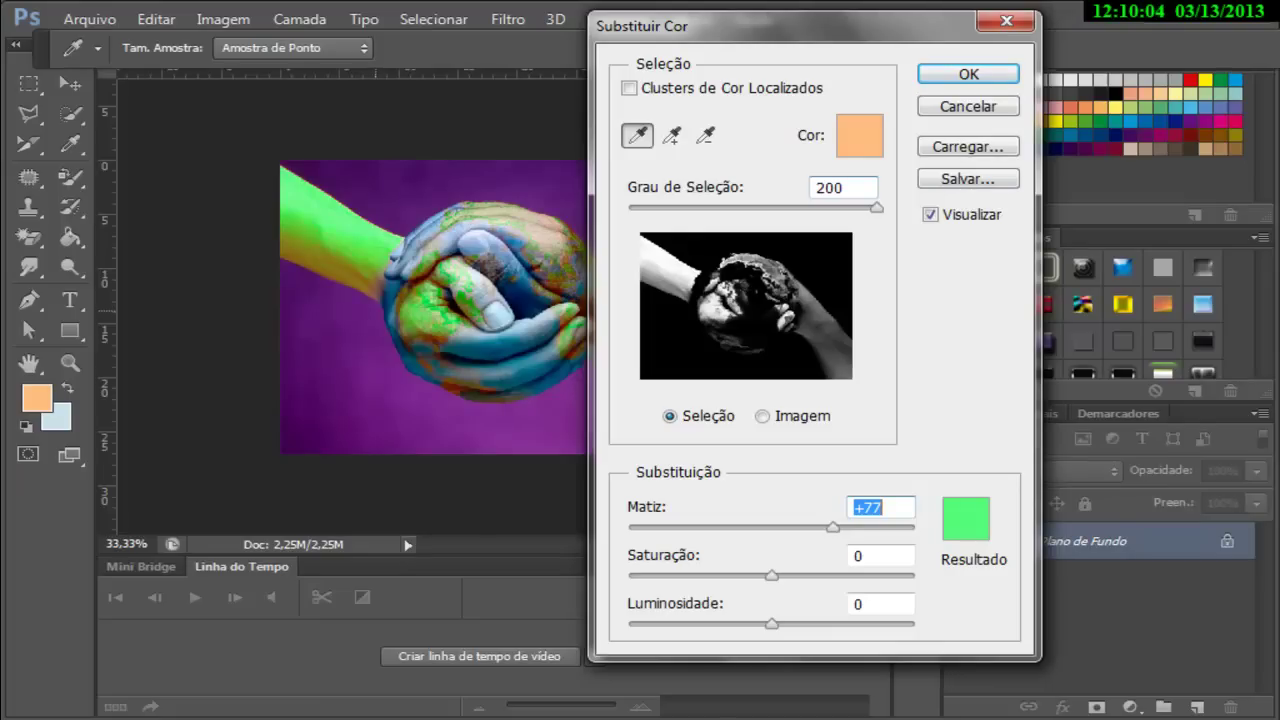
{"action": "left_click", "coordinate": [968, 106]}
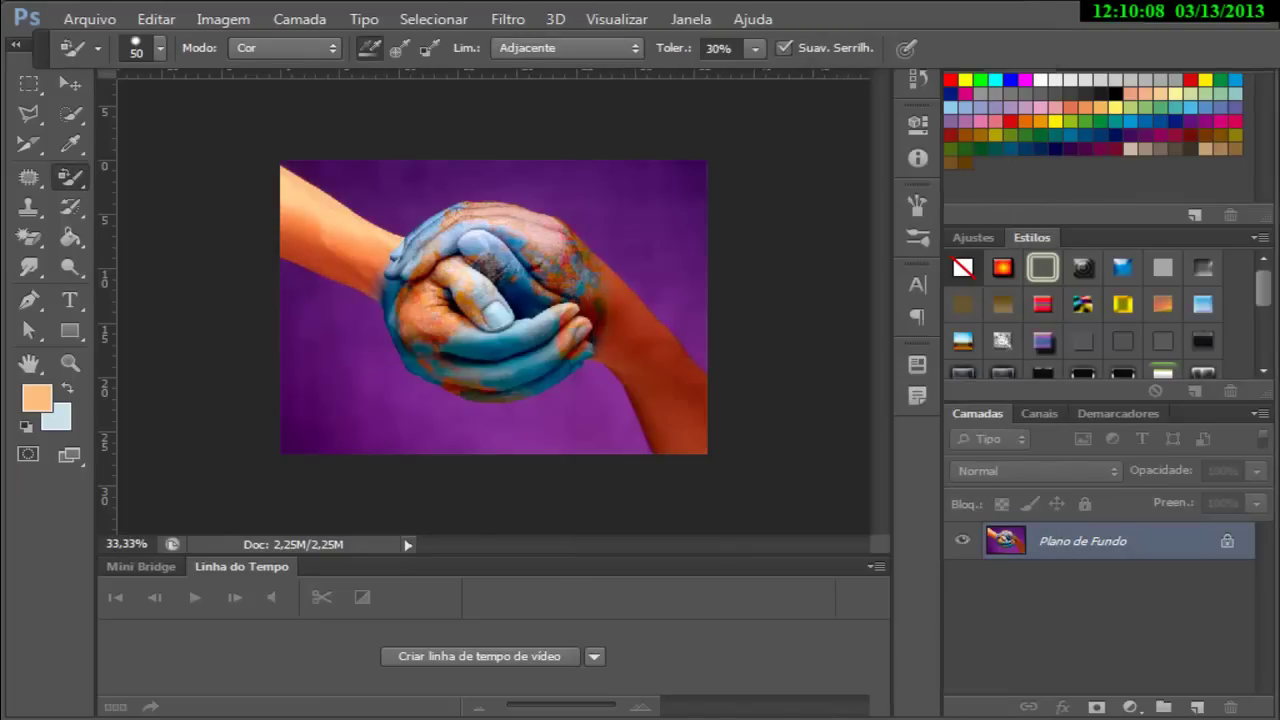
Browse the Color Replacement, Clone Stamp, Pattern Stamp and History Brush tools.
{"action": "right_click", "coordinate": [70, 177]}
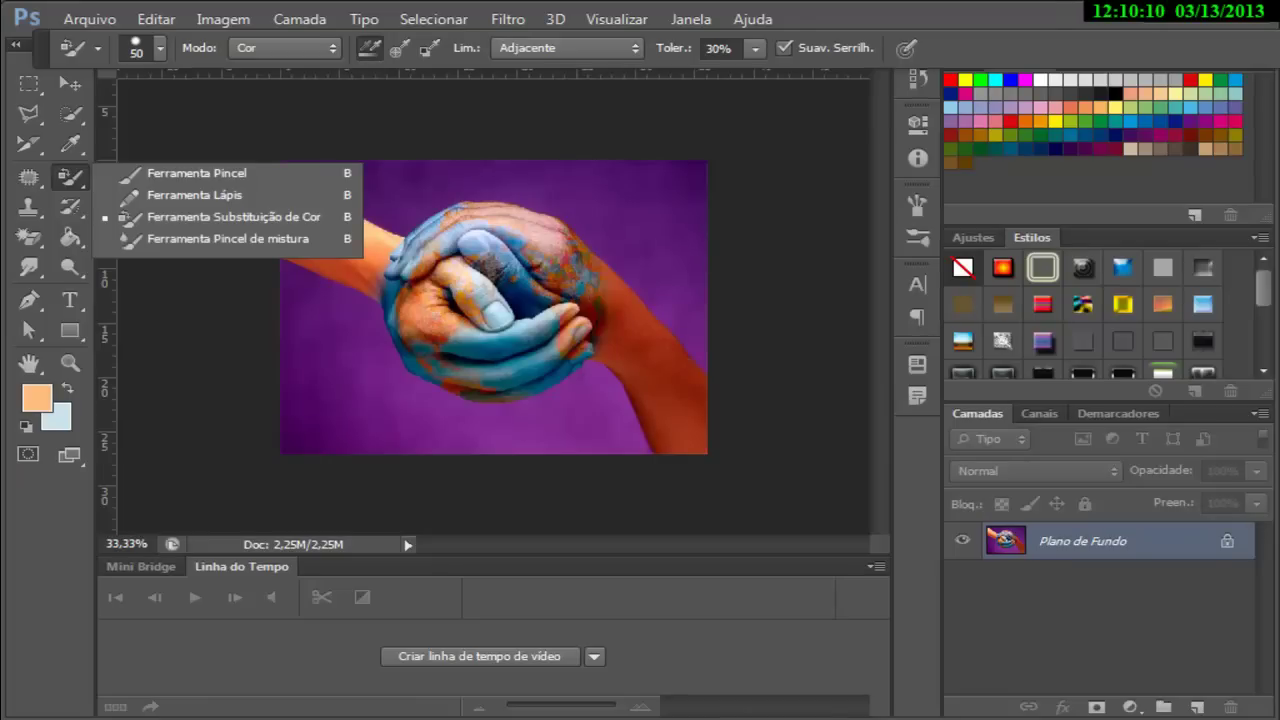
{"action": "key", "text": "Escape"}
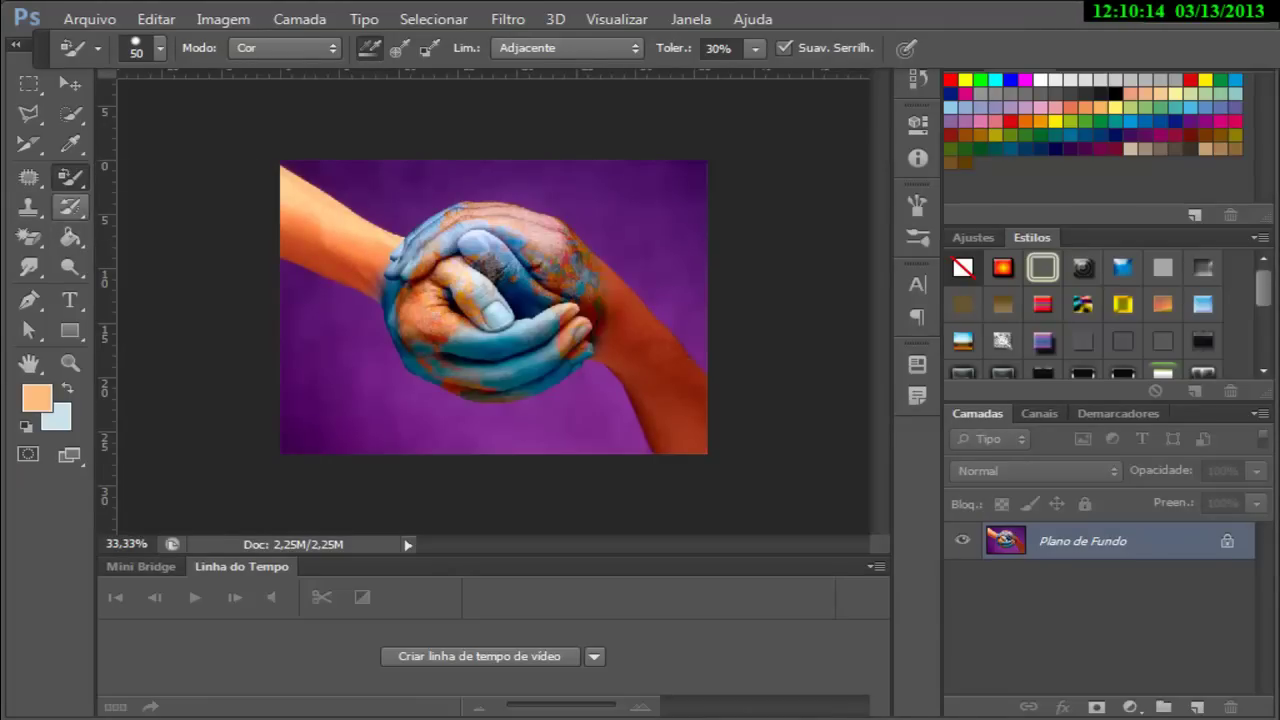
{"action": "left_click", "coordinate": [28, 206]}
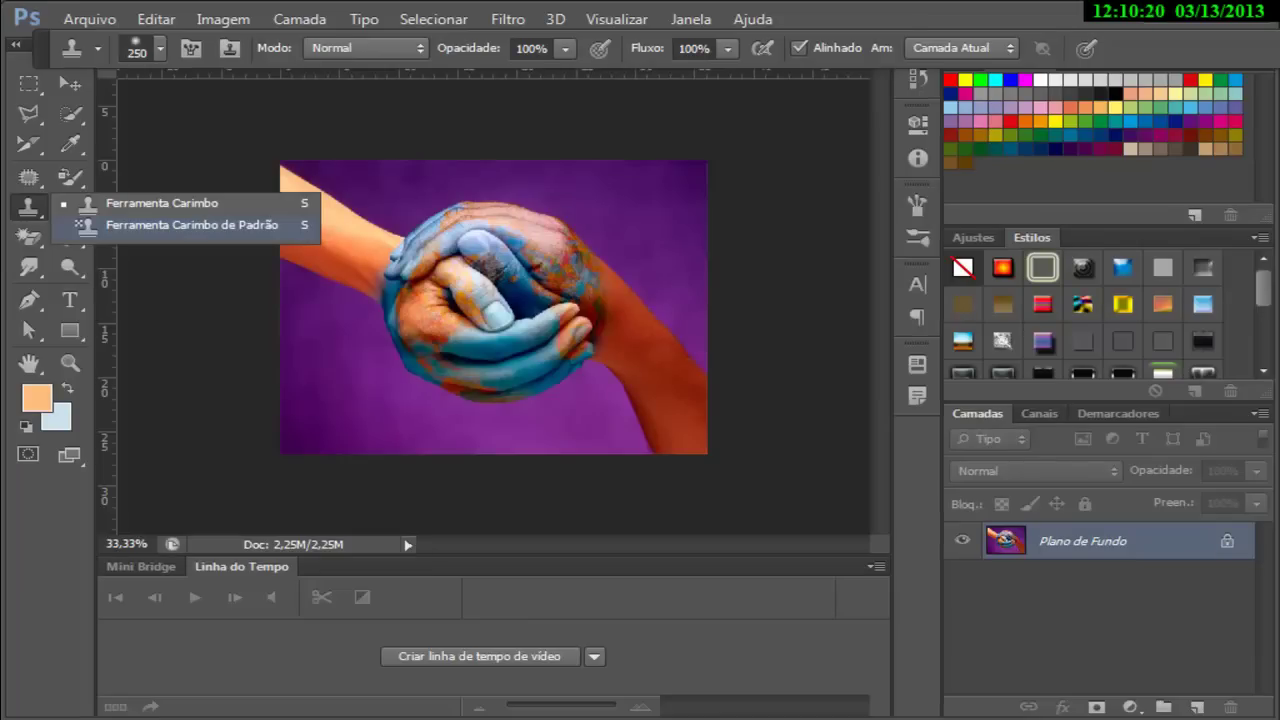
{"action": "left_click", "coordinate": [190, 225]}
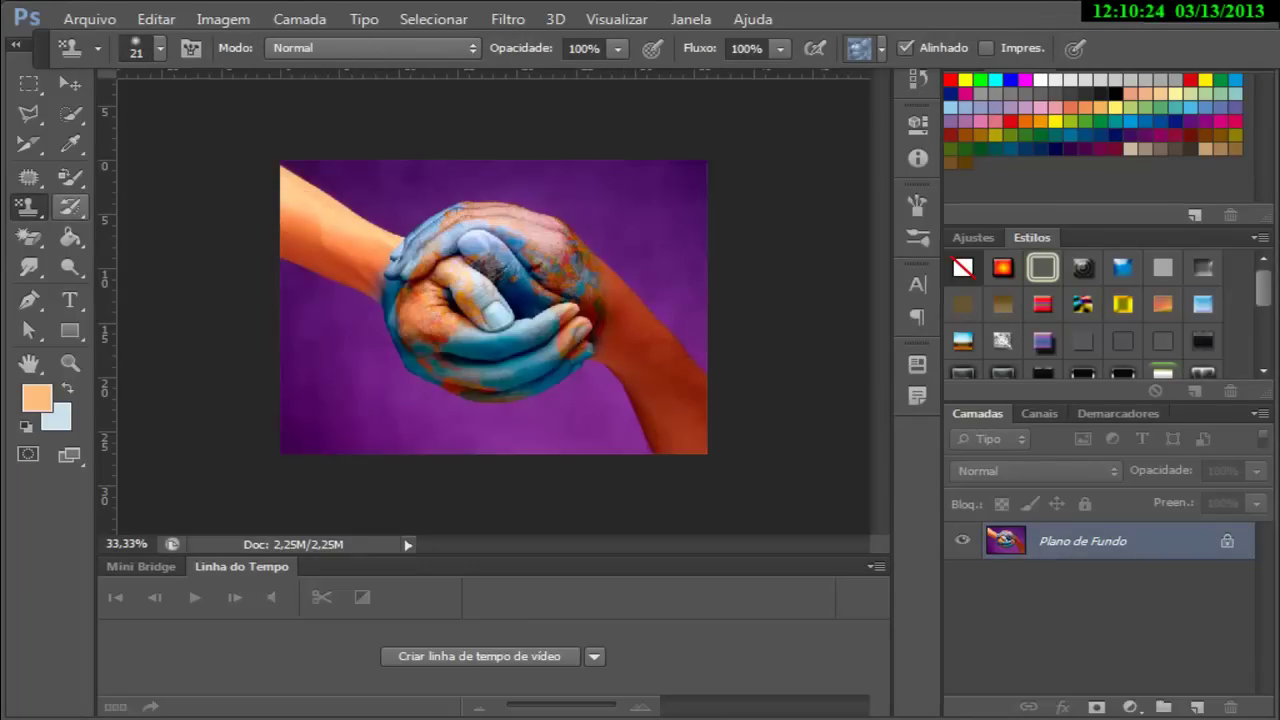
{"action": "left_click", "coordinate": [70, 206]}
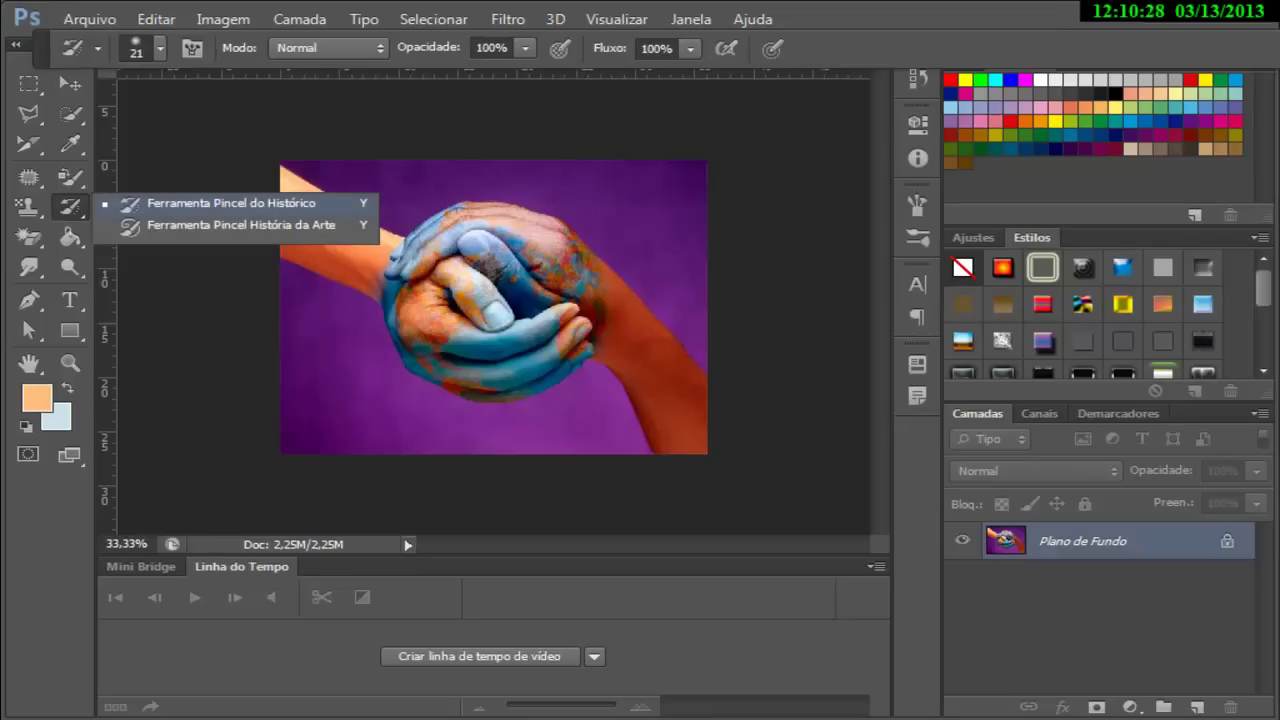
{"action": "left_click", "coordinate": [230, 203]}
Select Ferramenta Pincel from the brush tool flyout.
{"action": "left_click", "coordinate": [70, 177]}
{"action": "right_click", "coordinate": [70, 177]}
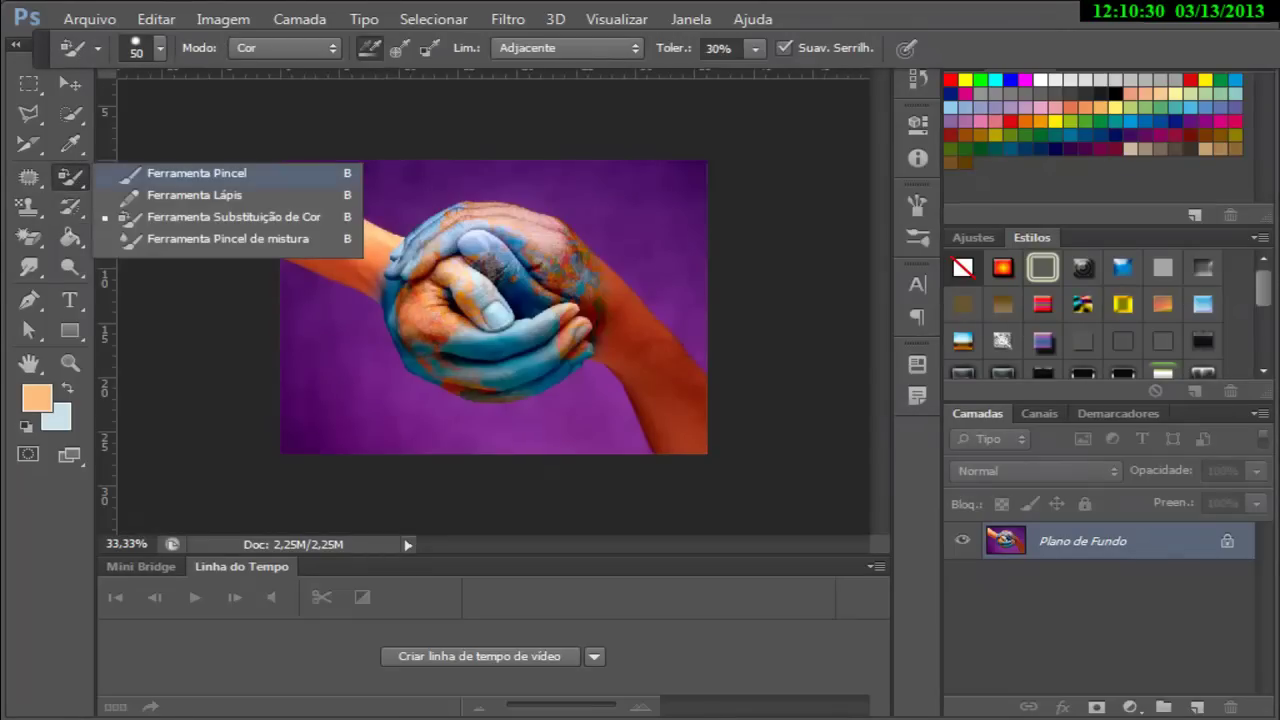
{"action": "left_click", "coordinate": [170, 174]}
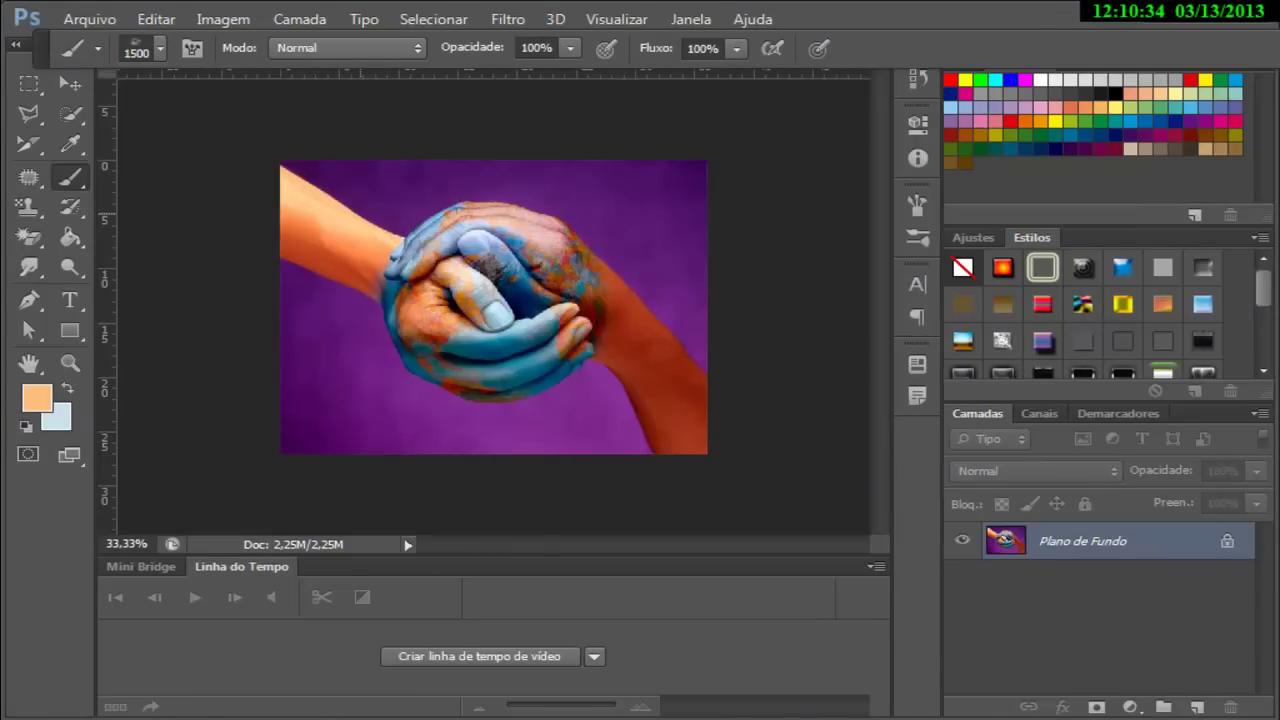
Enlarge the brush, then try a 35 px size and cancel it.
{"action": "key", "text": "bracketright"}
{"action": "key", "text": "bracketright"}
{"action": "left_click", "coordinate": [160, 48]}
{"action": "type", "text": "35"}
{"action": "key", "text": "Return"}
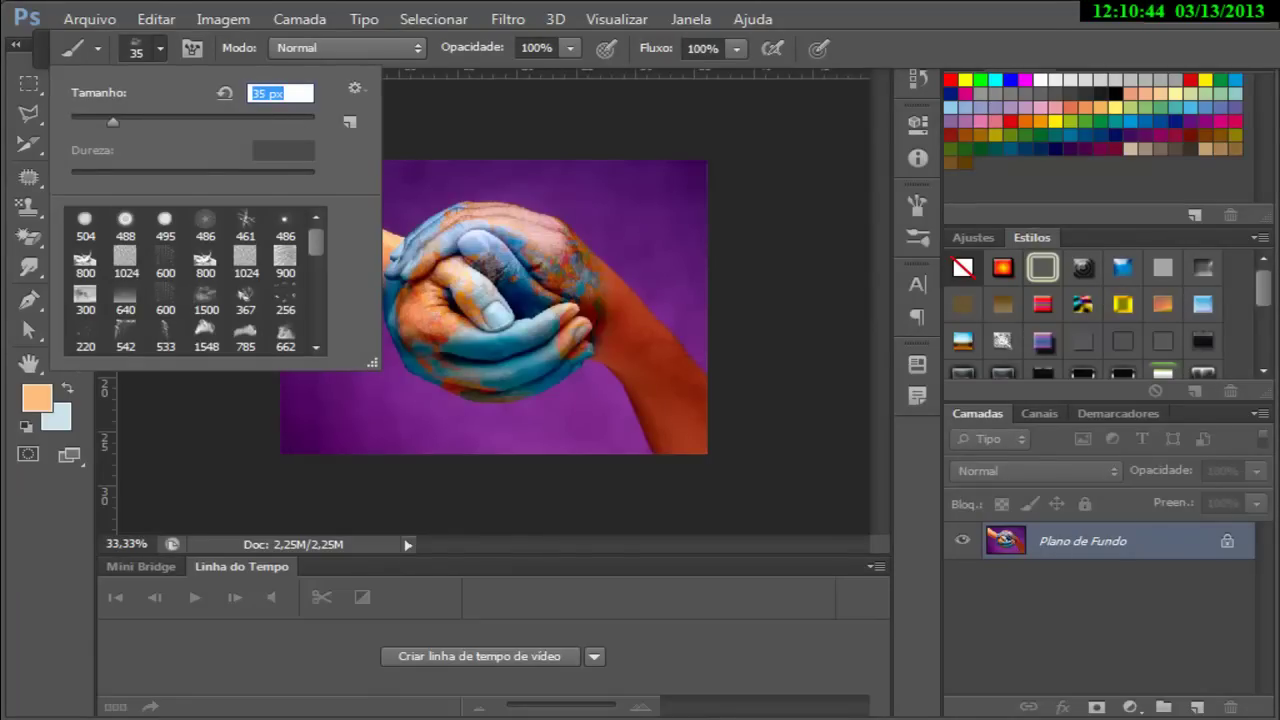
{"action": "key", "text": "Escape"}
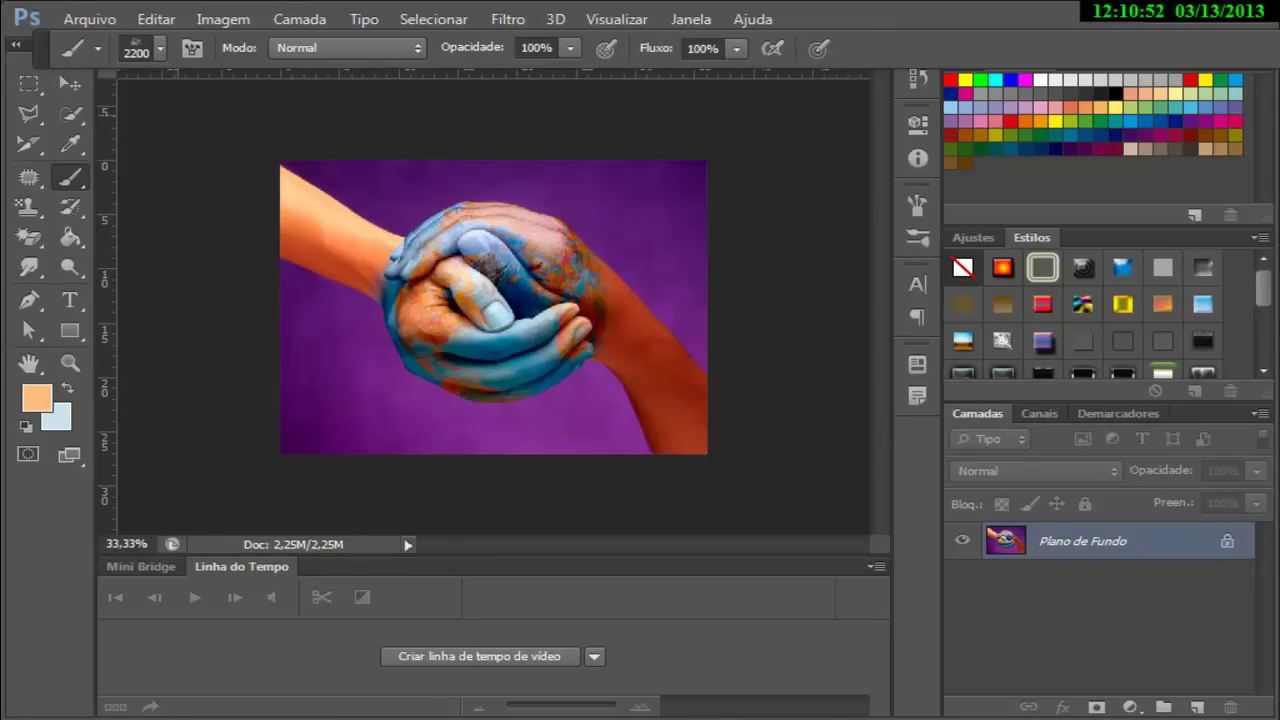
Set the brush Tamanho to 37 px.
{"action": "left_click", "coordinate": [160, 48]}
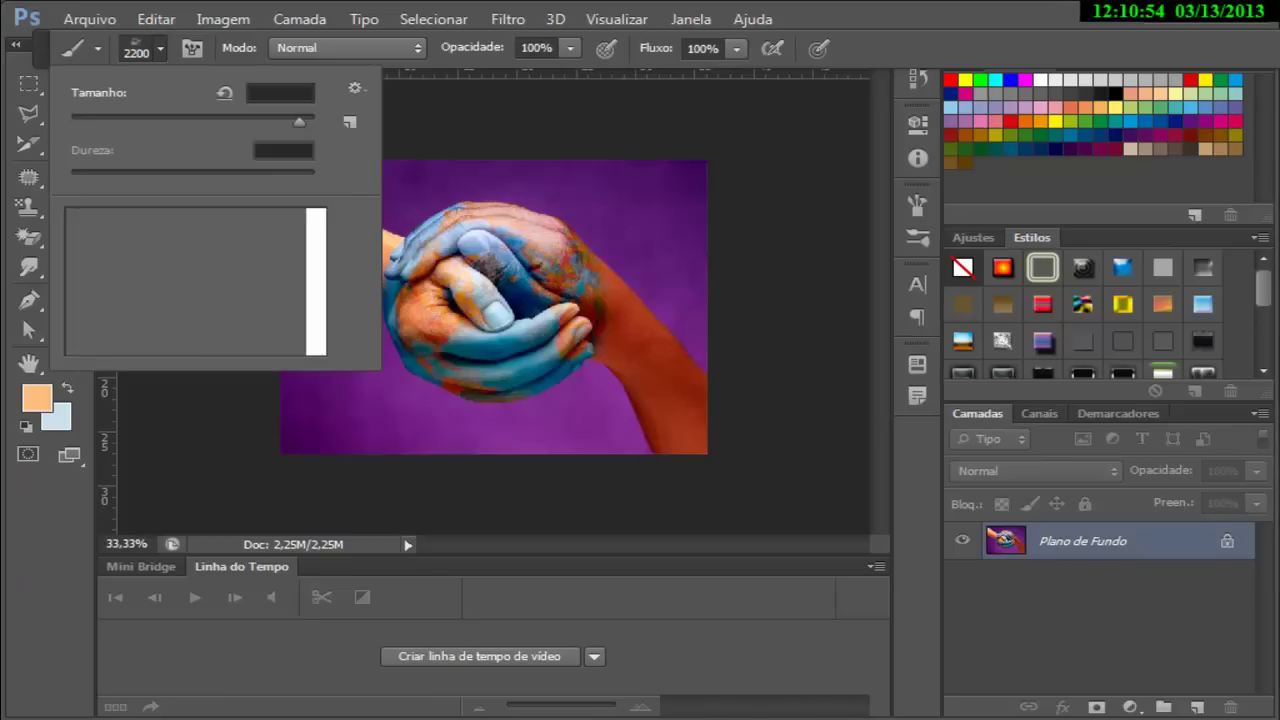
{"action": "left_click", "coordinate": [280, 93]}
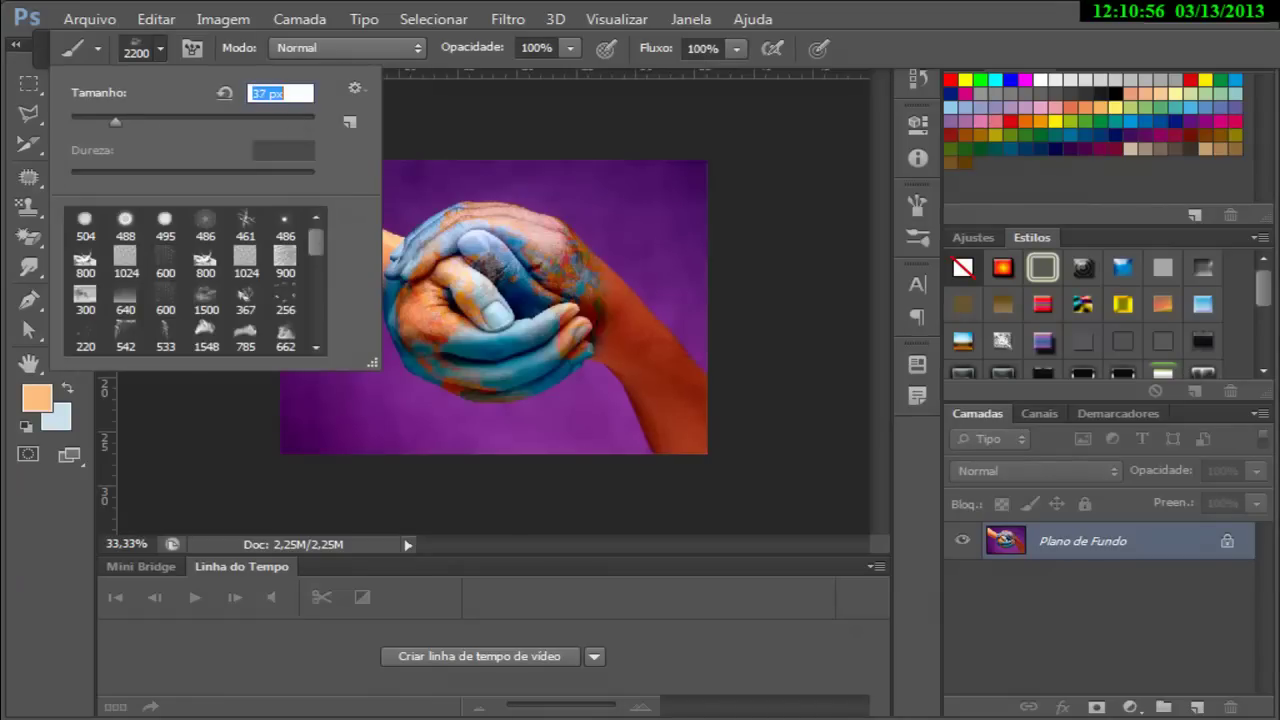
{"action": "type", "text": "37"}
{"action": "key", "text": "Return"}
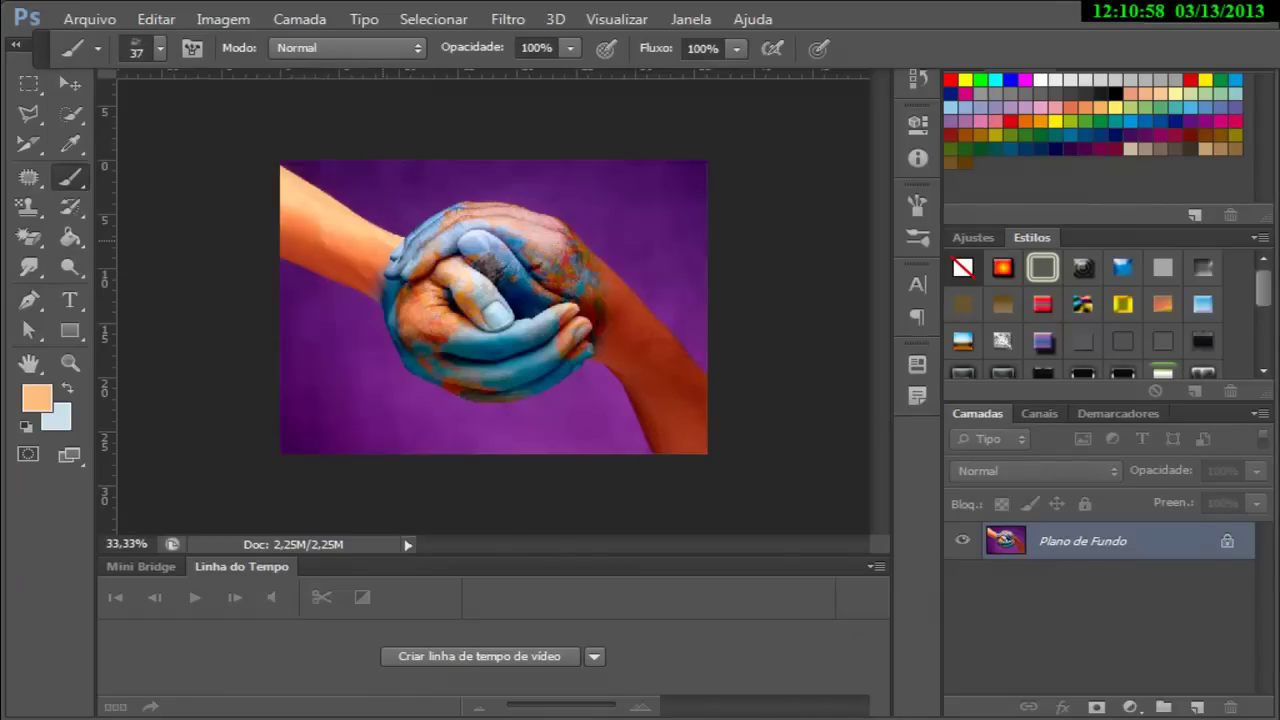
Reset all tools with Redefinir Todas as Ferramentas, returning to the 13 px brush.
{"action": "left_click", "coordinate": [160, 48]}
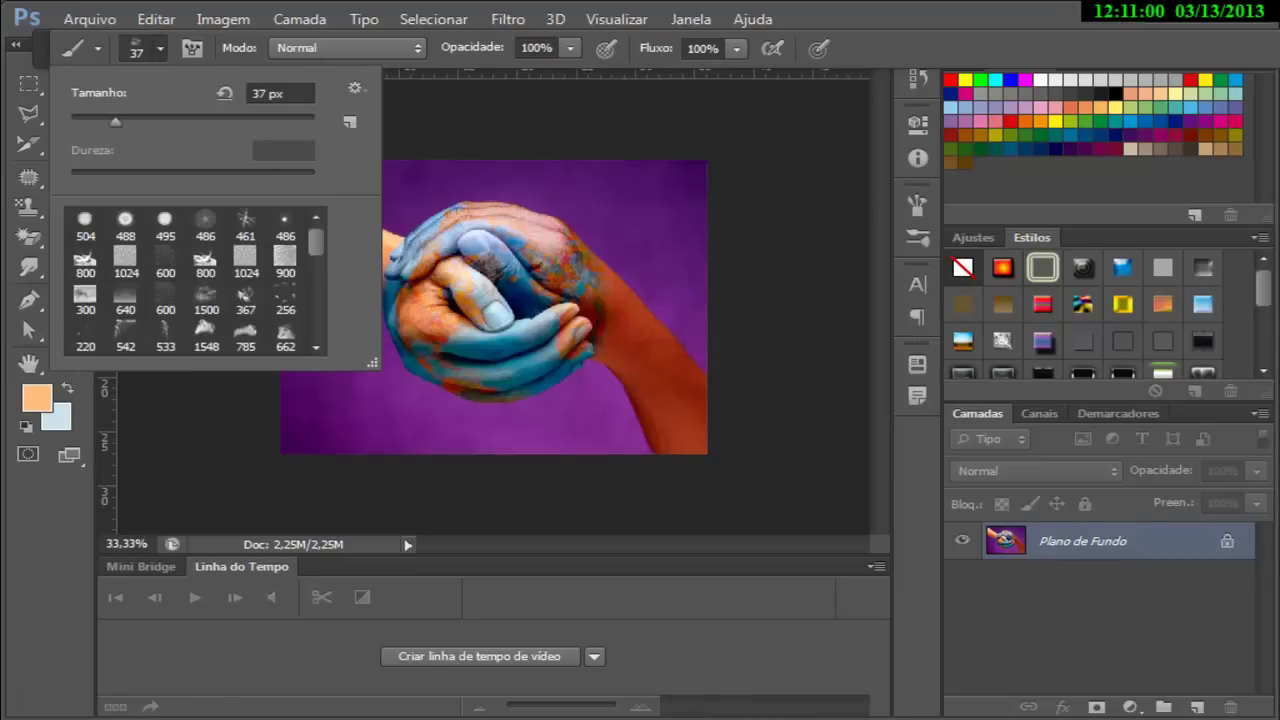
{"action": "key", "text": "Return"}
{"action": "left_click", "coordinate": [97, 48]}
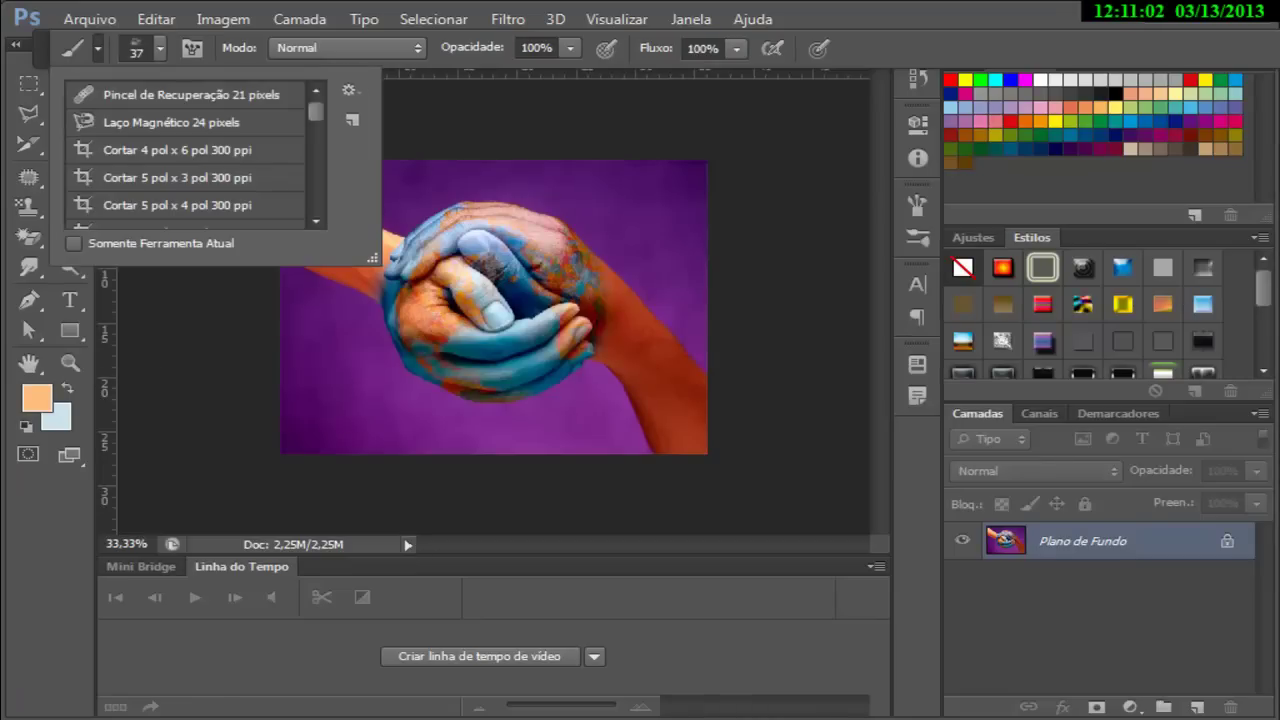
{"action": "left_click", "coordinate": [348, 89]}
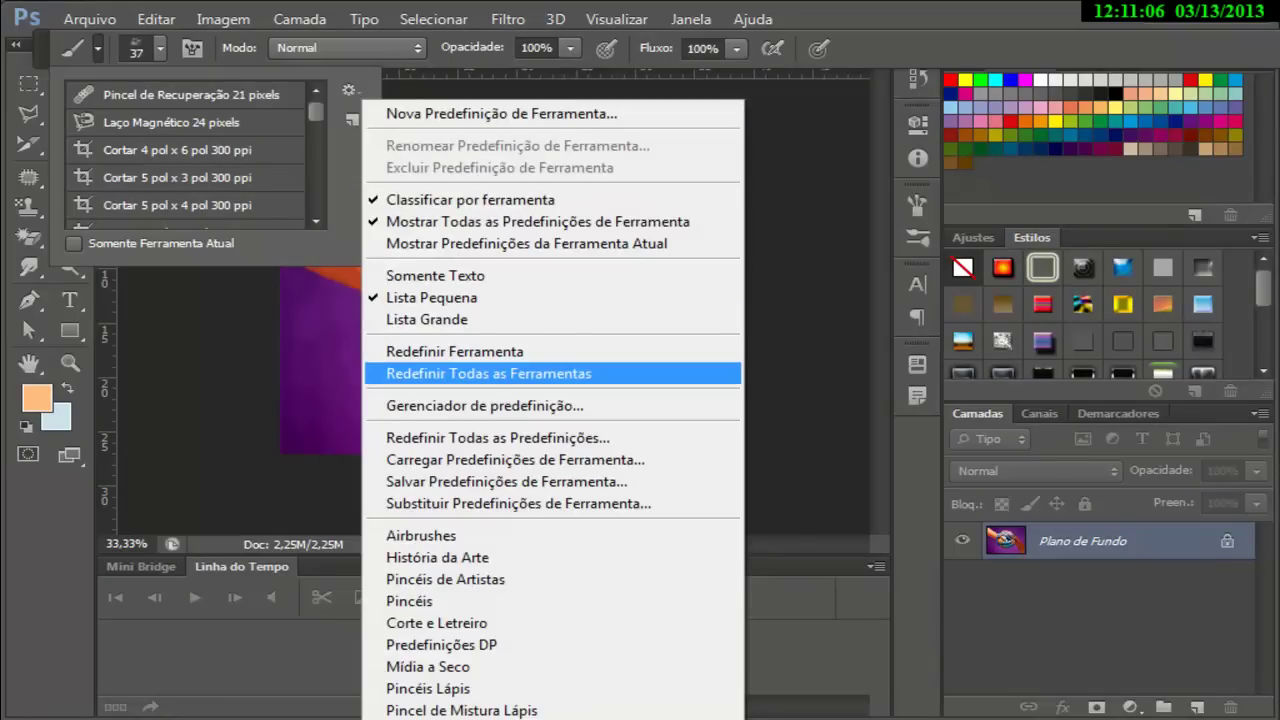
{"action": "left_click", "coordinate": [489, 373]}
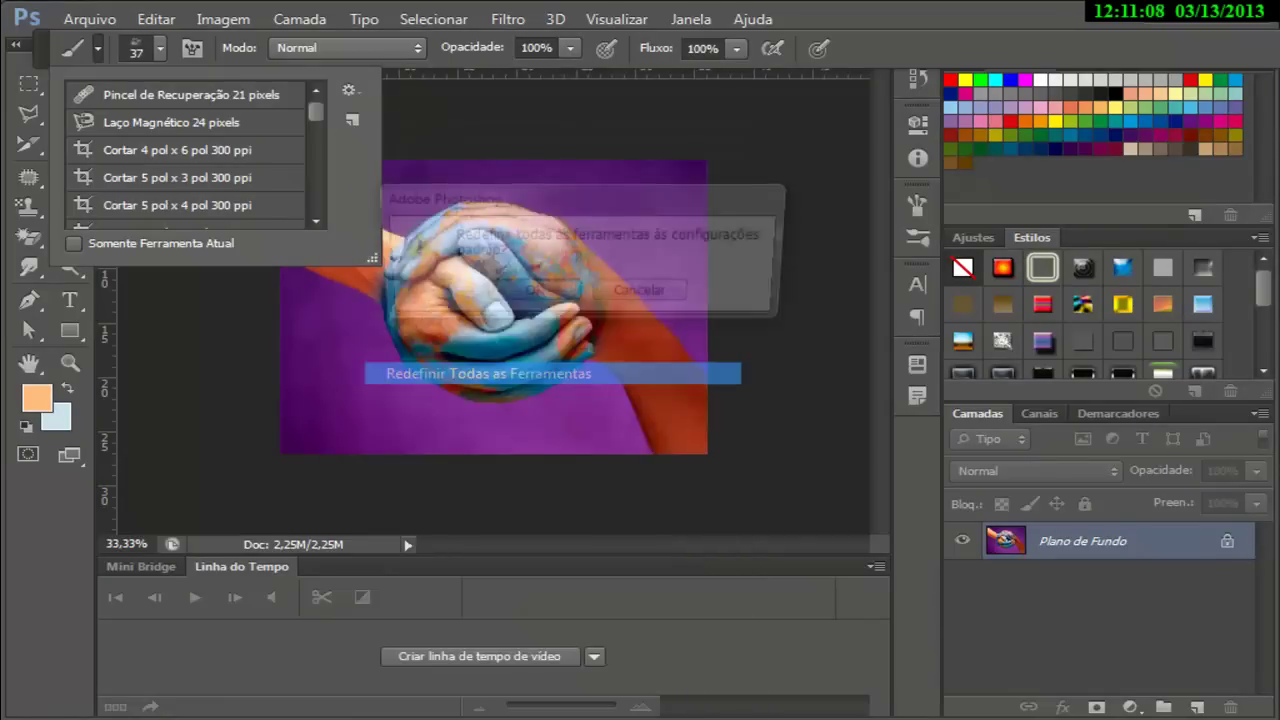
{"action": "key", "text": "Return"}
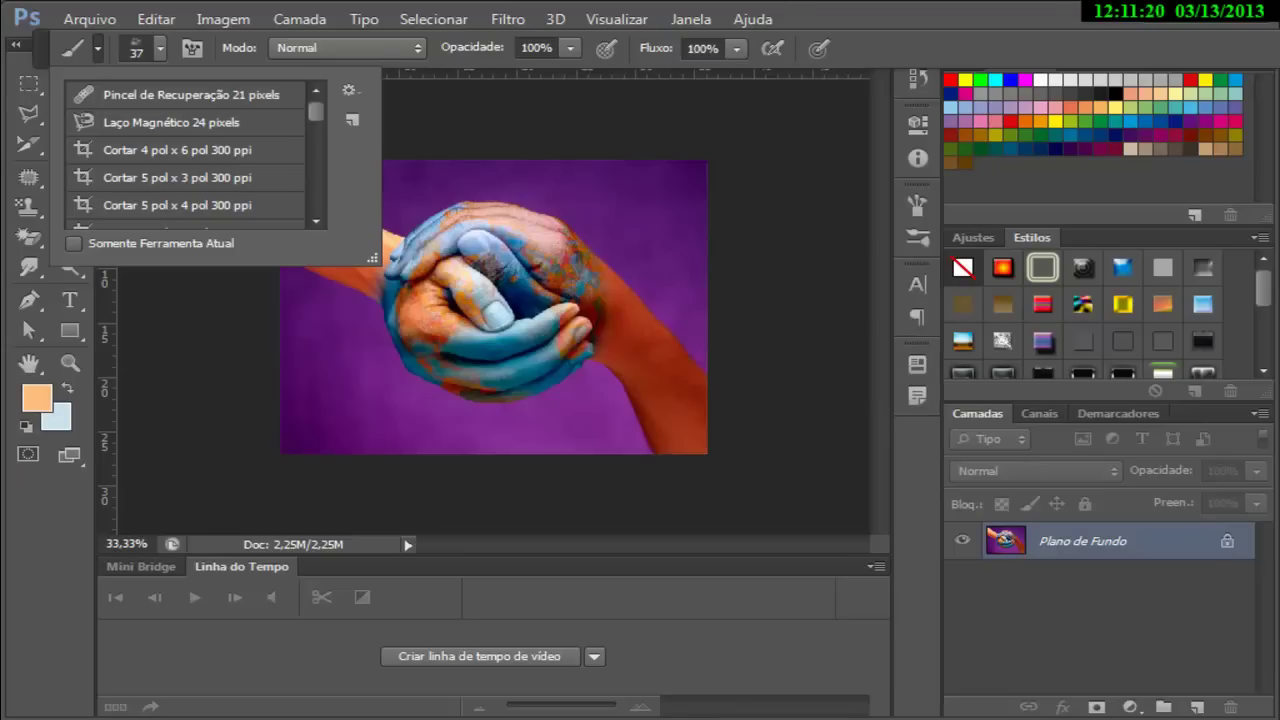
{"action": "key", "text": "m"}
{"action": "key", "text": "b"}
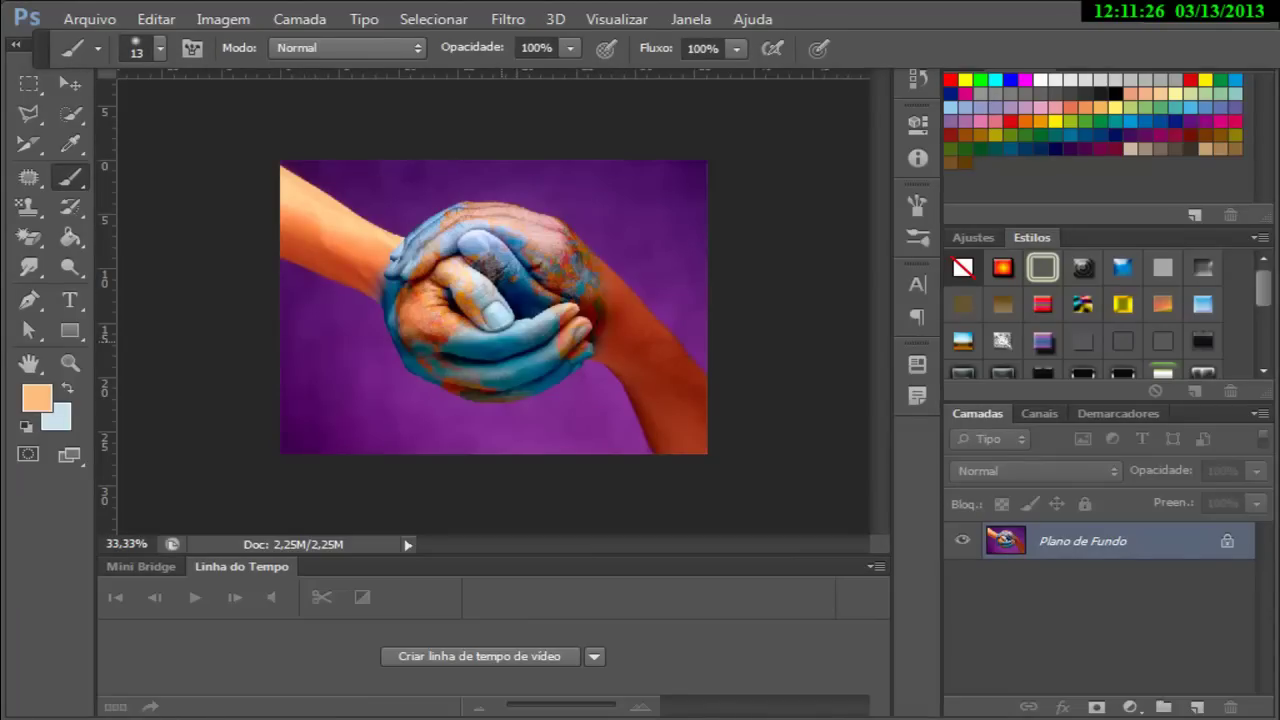
Paint a wide red brush stroke across the photo.
{"action": "key", "text": "bracketright"}
{"action": "key", "text": "bracketright"}
{"action": "key", "text": "bracketright"}
{"action": "key", "text": "bracketright"}
{"action": "key", "text": "bracketright"}
{"action": "key", "text": "bracketright"}
{"action": "key", "text": "bracketright"}
{"action": "key", "text": "bracketright"}
{"action": "key", "text": "bracketright"}
{"action": "key", "text": "bracketright"}
{"action": "key", "text": "bracketright"}
{"action": "key", "text": "bracketright"}
{"action": "left_click", "coordinate": [1190, 79]}
{"action": "left_click_drag", "start_coordinate": [280, 240], "coordinate": [710, 300]}
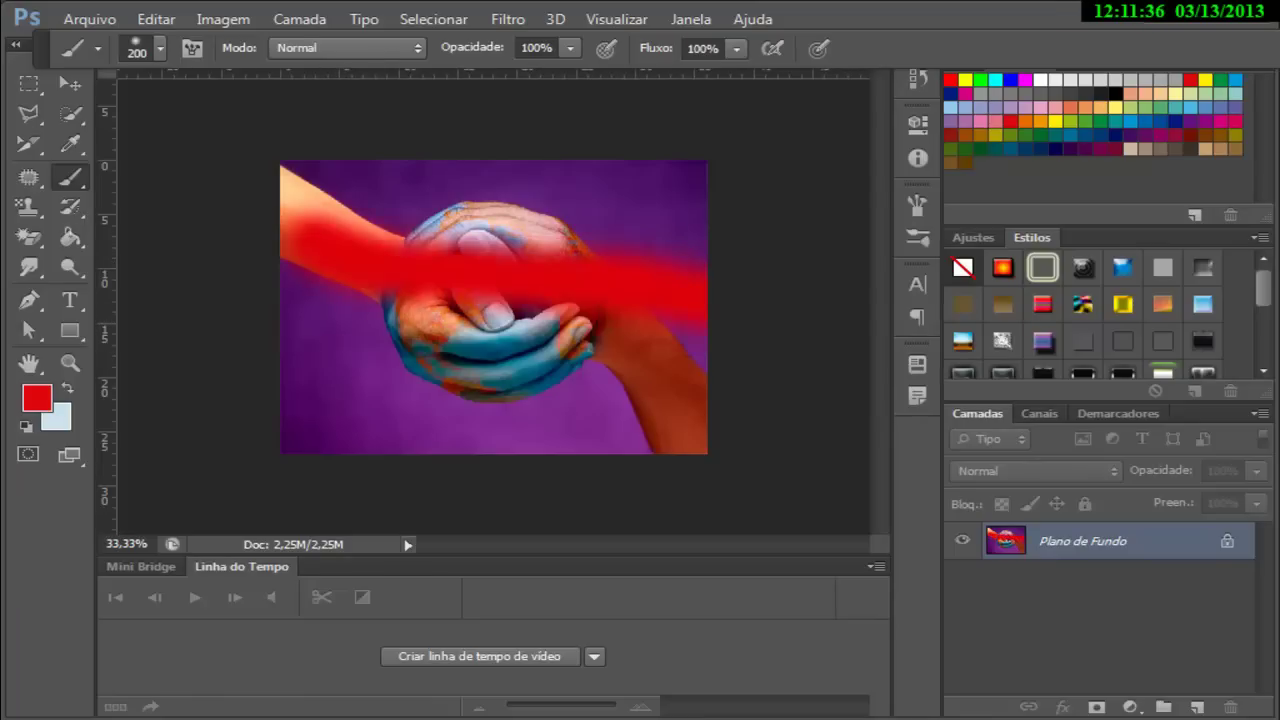
Erase the red stroke with a 300 px History Brush.
{"action": "right_click", "coordinate": [70, 207]}
{"action": "left_click", "coordinate": [190, 200]}
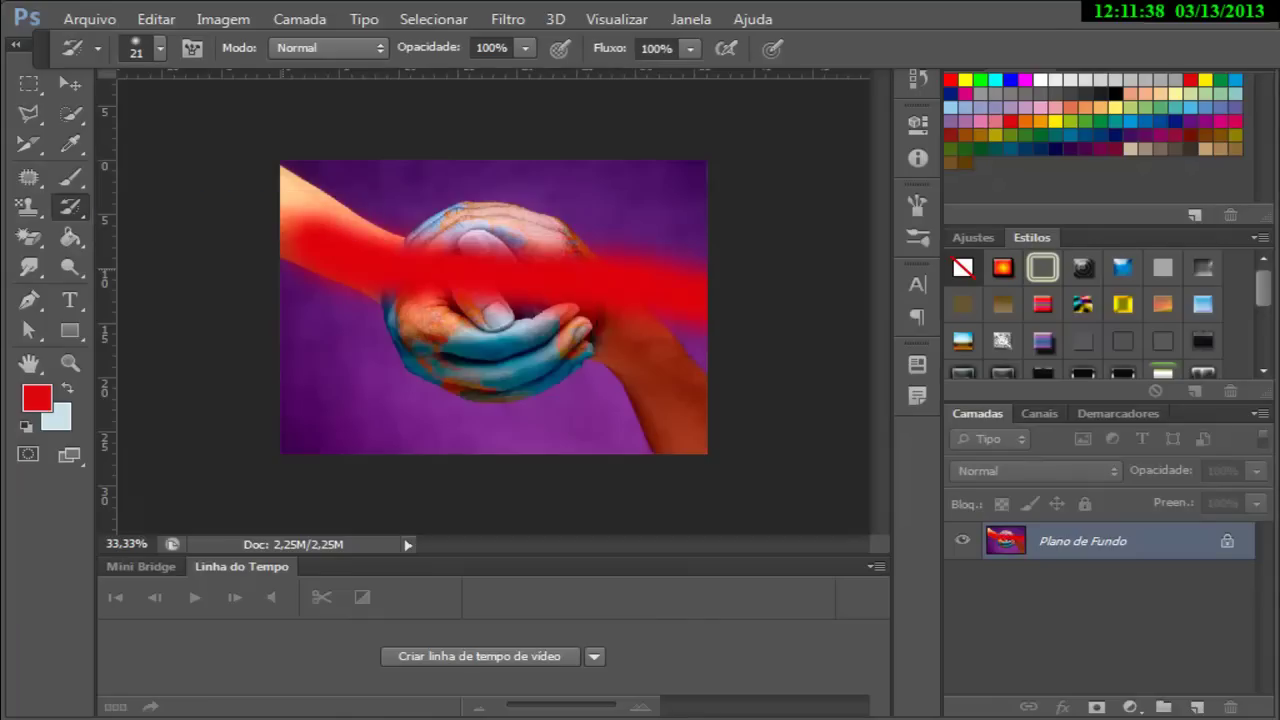
{"action": "key", "text": "bracketright"}
{"action": "key", "text": "bracketright"}
{"action": "key", "text": "bracketright"}
{"action": "key", "text": "bracketright"}
{"action": "key", "text": "bracketright"}
{"action": "key", "text": "bracketright"}
{"action": "mouse_move", "coordinate": [290, 245]}
{"action": "left_mouse_down"}
{"action": "mouse_move", "coordinate": [410, 245]}
{"action": "mouse_move", "coordinate": [385, 262]}
{"action": "mouse_move", "coordinate": [598, 280]}
{"action": "left_mouse_up"}
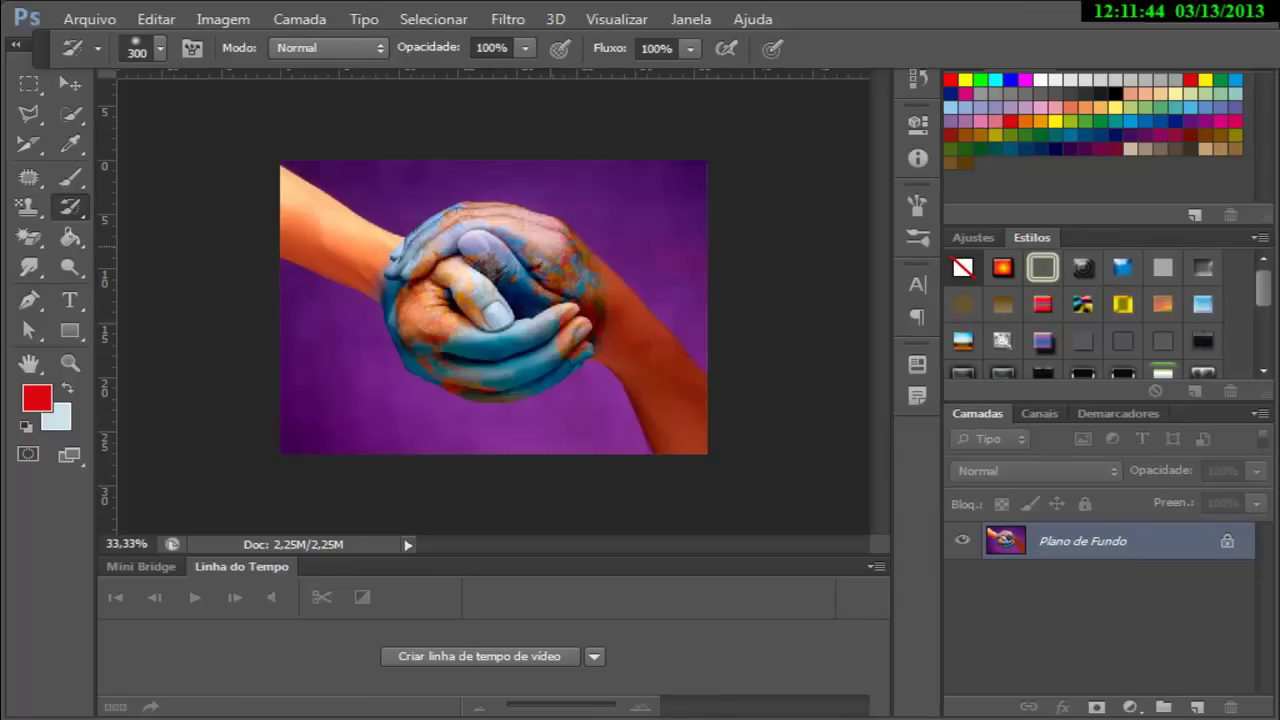
Paint broad red strokes across and below the hands.
{"action": "key", "text": "b"}
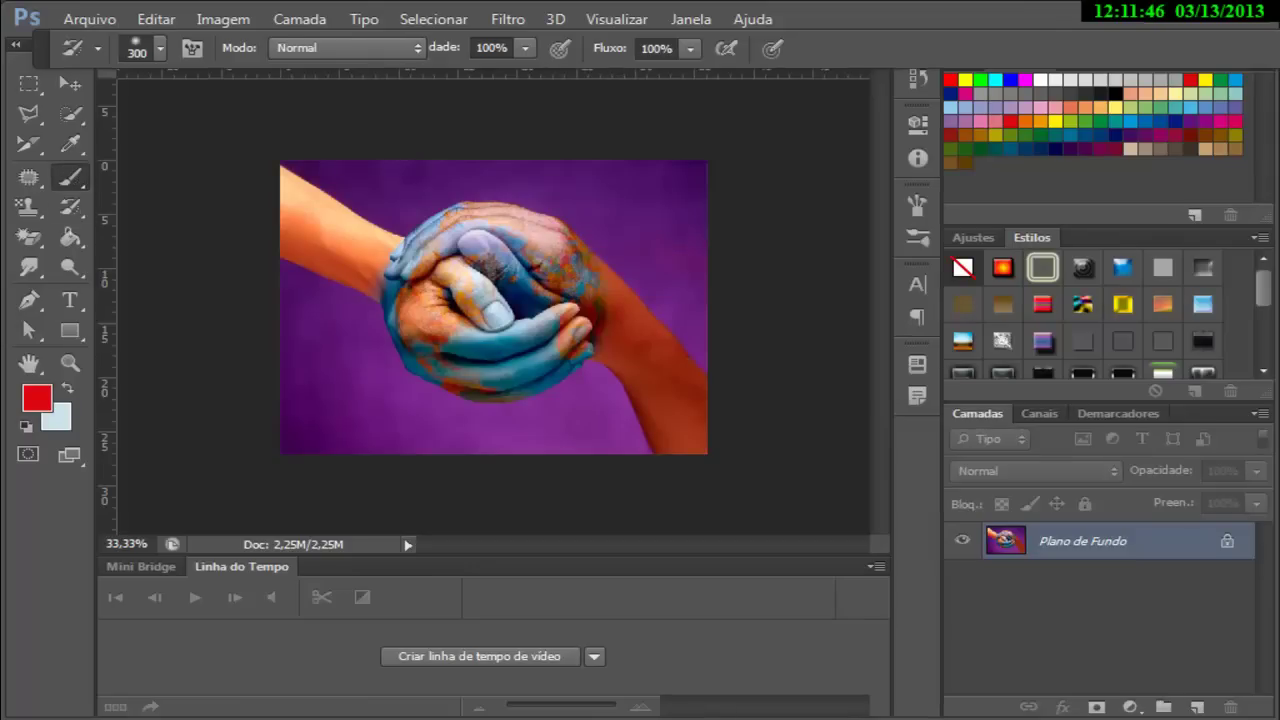
{"action": "mouse_move", "coordinate": [295, 255]}
{"action": "left_mouse_down"}
{"action": "mouse_move", "coordinate": [430, 265]}
{"action": "mouse_move", "coordinate": [690, 235]}
{"action": "left_mouse_up"}
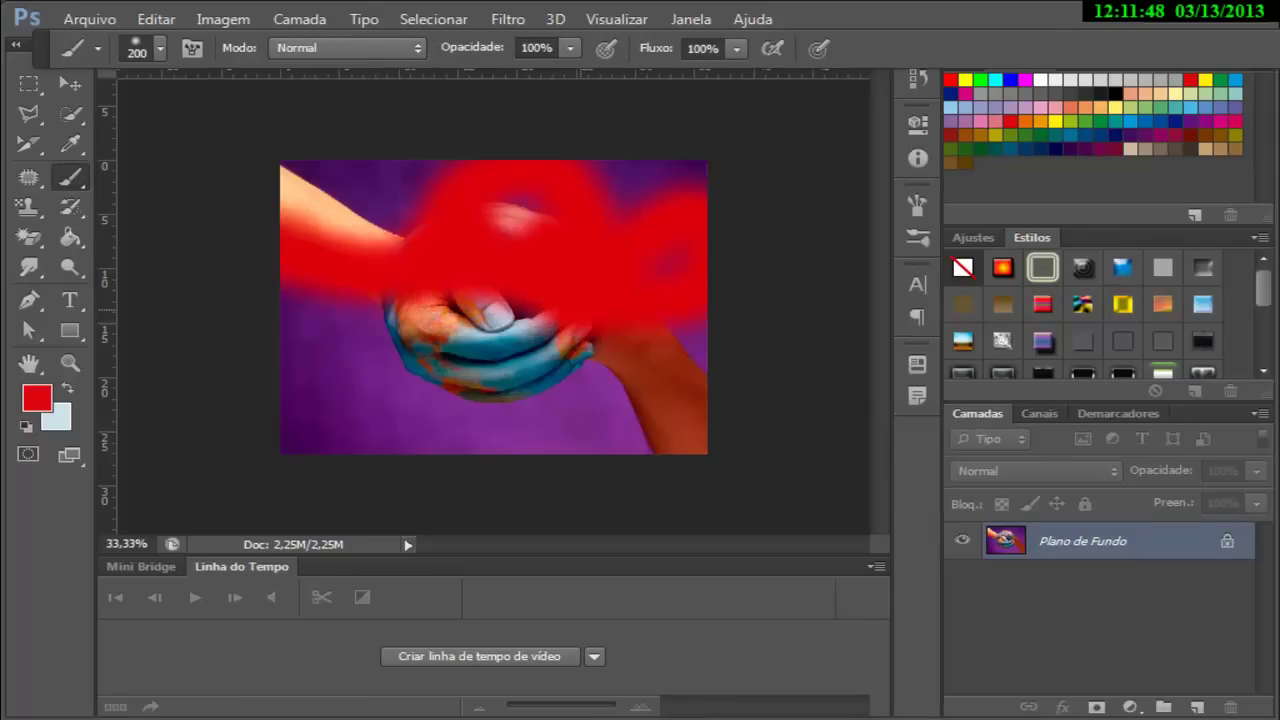
{"action": "left_click_drag", "start_coordinate": [320, 360], "coordinate": [580, 370]}
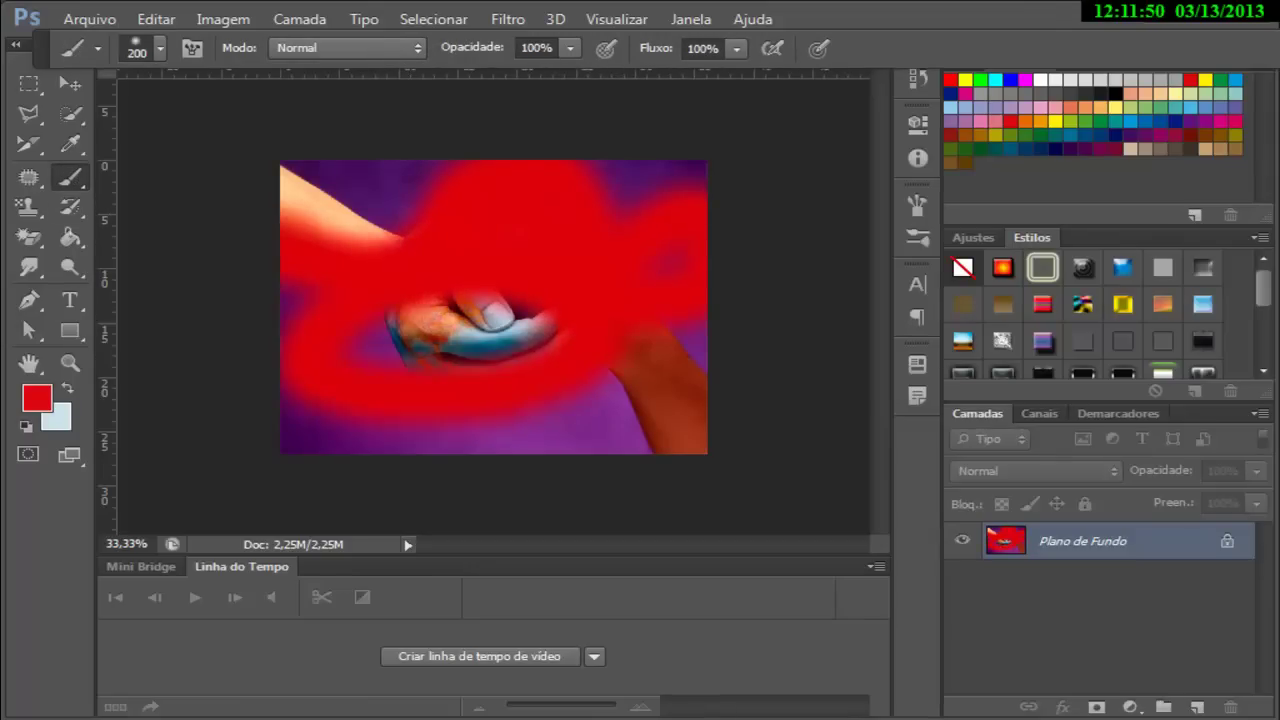
Paint Art History Brush dabs near the left edge, upper right and central hands.
{"action": "left_click", "coordinate": [70, 206]}
{"action": "left_click", "coordinate": [230, 225]}
{"action": "mouse_move", "coordinate": [285, 250]}
{"action": "left_mouse_down"}
{"action": "mouse_move", "coordinate": [365, 272]}
{"action": "mouse_move", "coordinate": [415, 245]}
{"action": "mouse_move", "coordinate": [560, 230]}
{"action": "mouse_move", "coordinate": [590, 255]}
{"action": "mouse_move", "coordinate": [560, 330]}
{"action": "mouse_move", "coordinate": [480, 380]}
{"action": "mouse_move", "coordinate": [345, 380]}
{"action": "mouse_move", "coordinate": [325, 330]}
{"action": "left_mouse_up"}
{"action": "mouse_move", "coordinate": [535, 182]}
{"action": "left_mouse_down"}
{"action": "mouse_move", "coordinate": [650, 235]}
{"action": "mouse_move", "coordinate": [700, 215]}
{"action": "mouse_move", "coordinate": [690, 265]}
{"action": "left_mouse_up"}
{"action": "left_click_drag", "start_coordinate": [575, 262], "coordinate": [415, 285]}
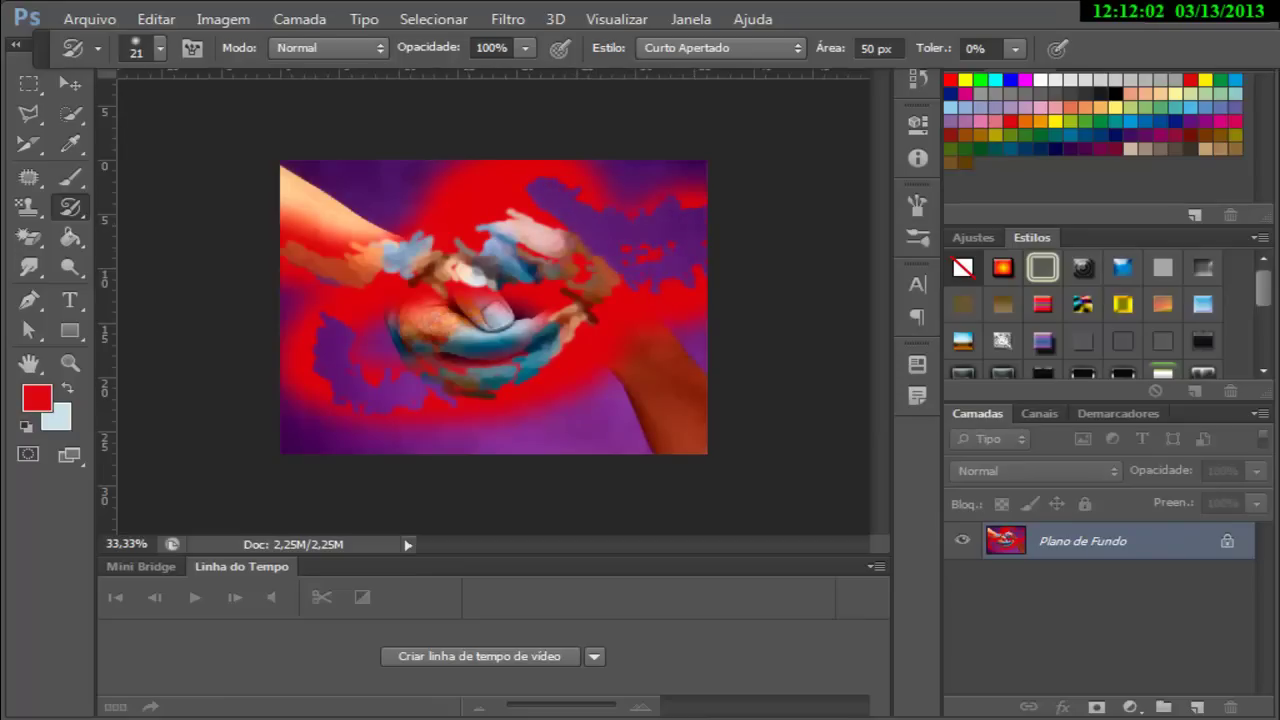
Paint large Art History strokes with the 900 px brush preset.
{"action": "left_click", "coordinate": [160, 47]}
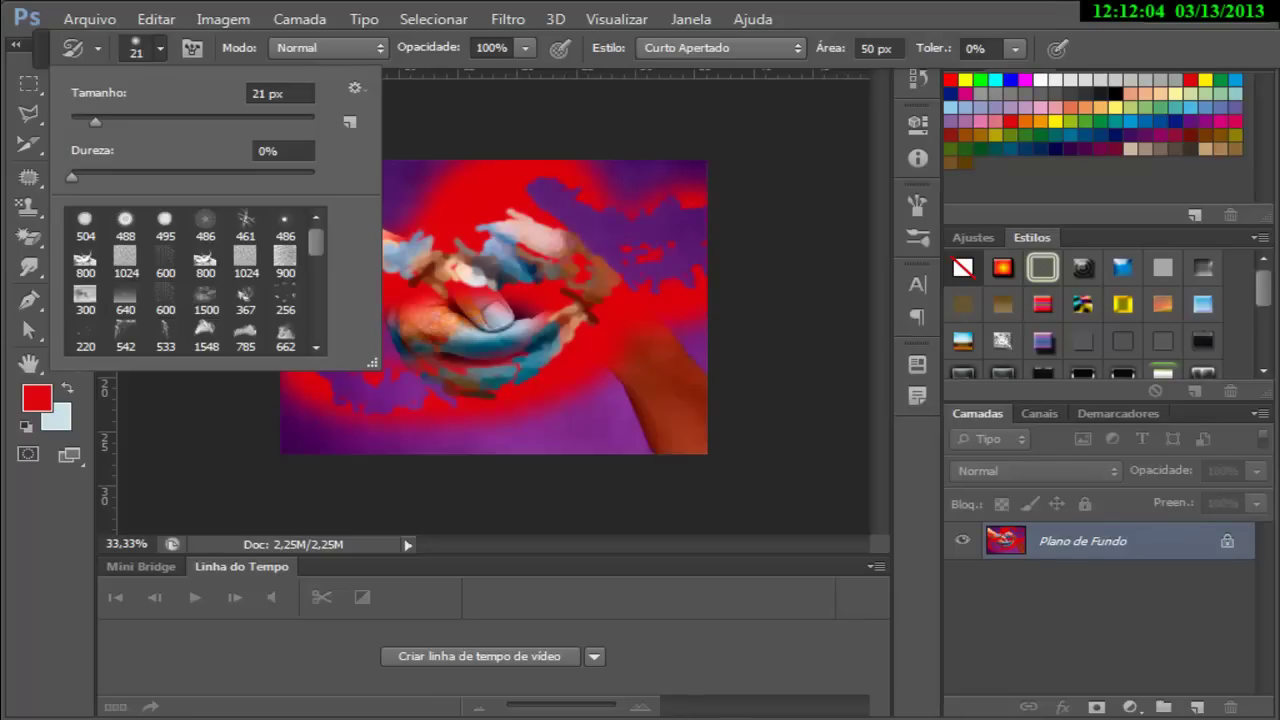
{"action": "left_click", "coordinate": [285, 262]}
{"action": "left_click_drag", "start_coordinate": [500, 300], "coordinate": [450, 330]}
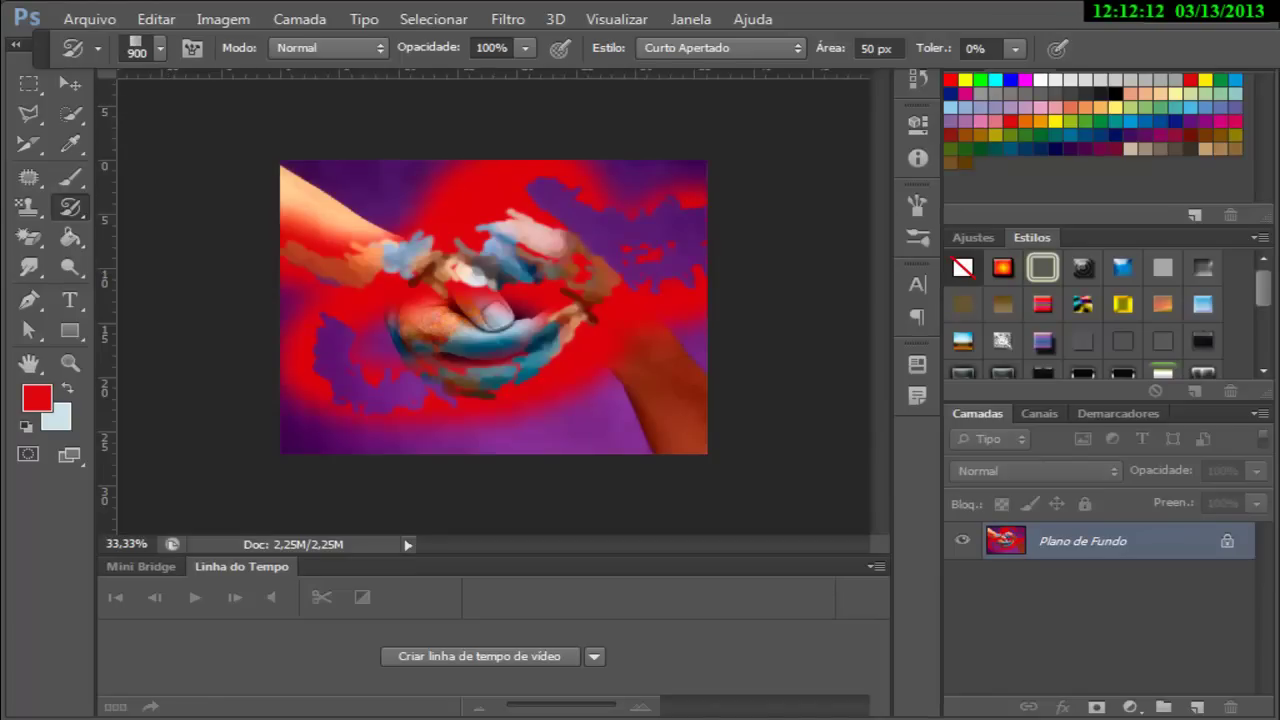
{"action": "key", "text": "ctrl+k"}
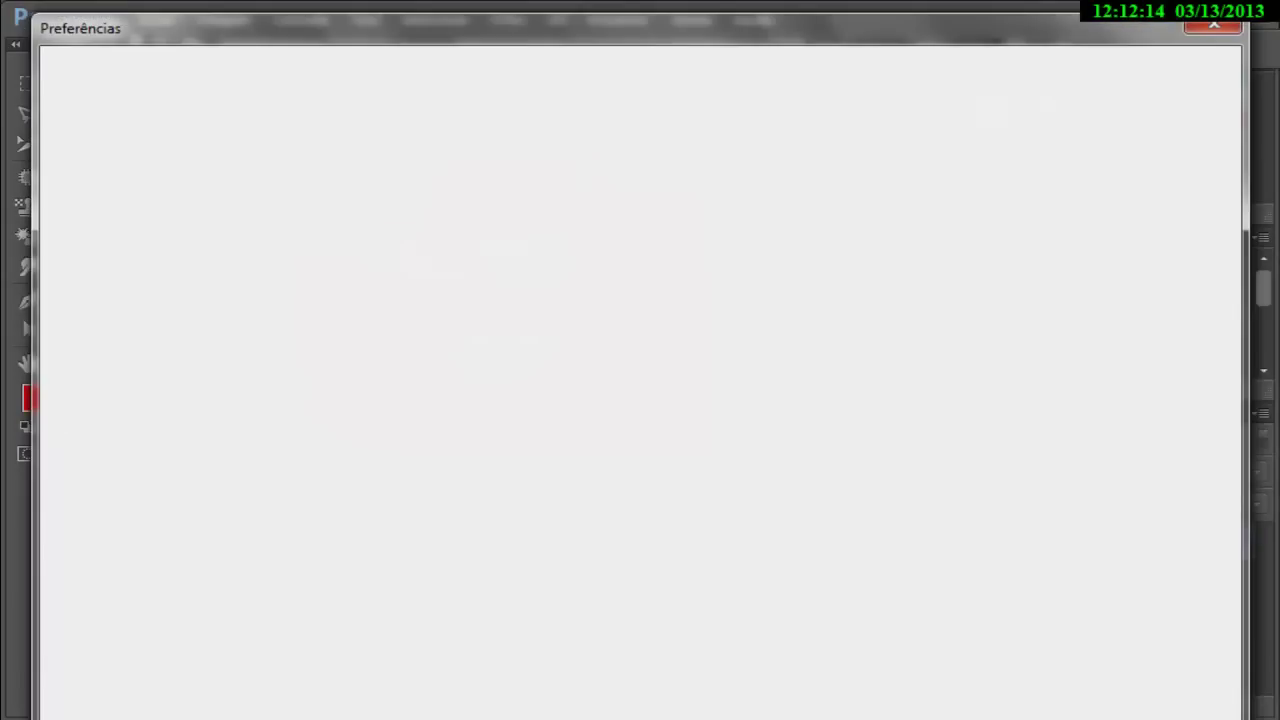
{"action": "key", "text": "Escape"}
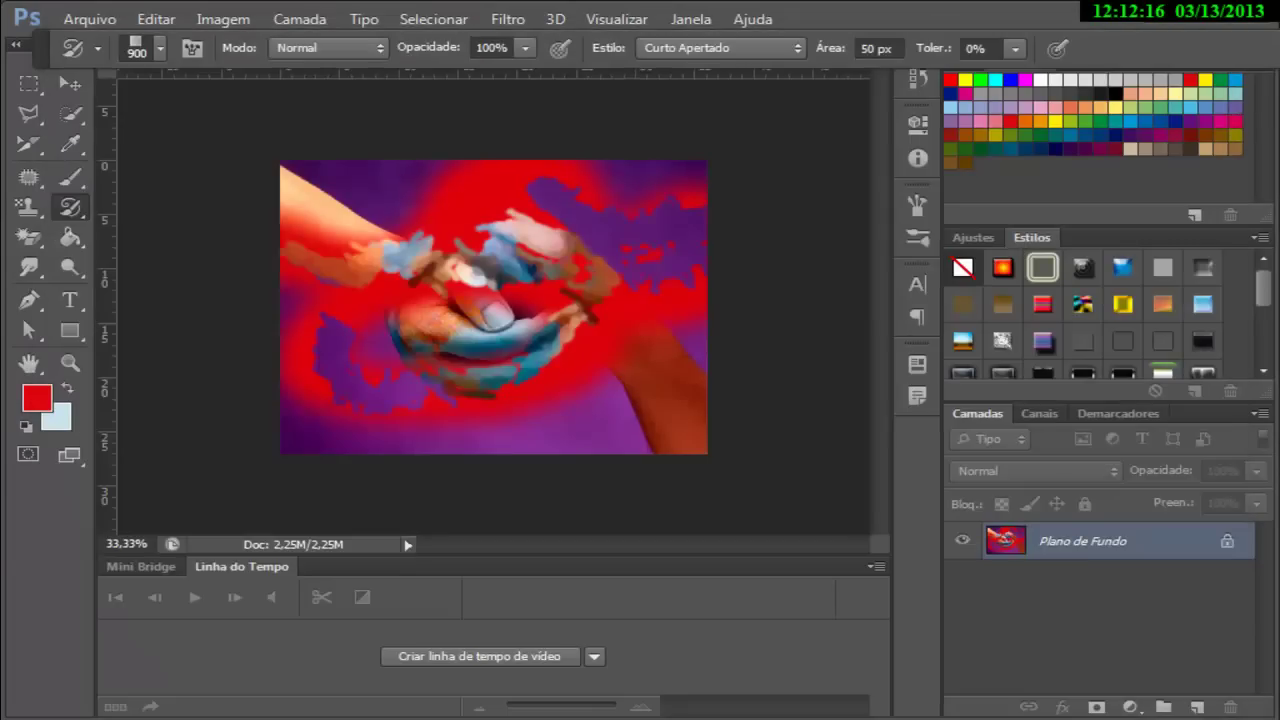
Paint tangled strands with the 461 px branch preset, undoing and repainting some.
{"action": "left_click", "coordinate": [160, 47]}
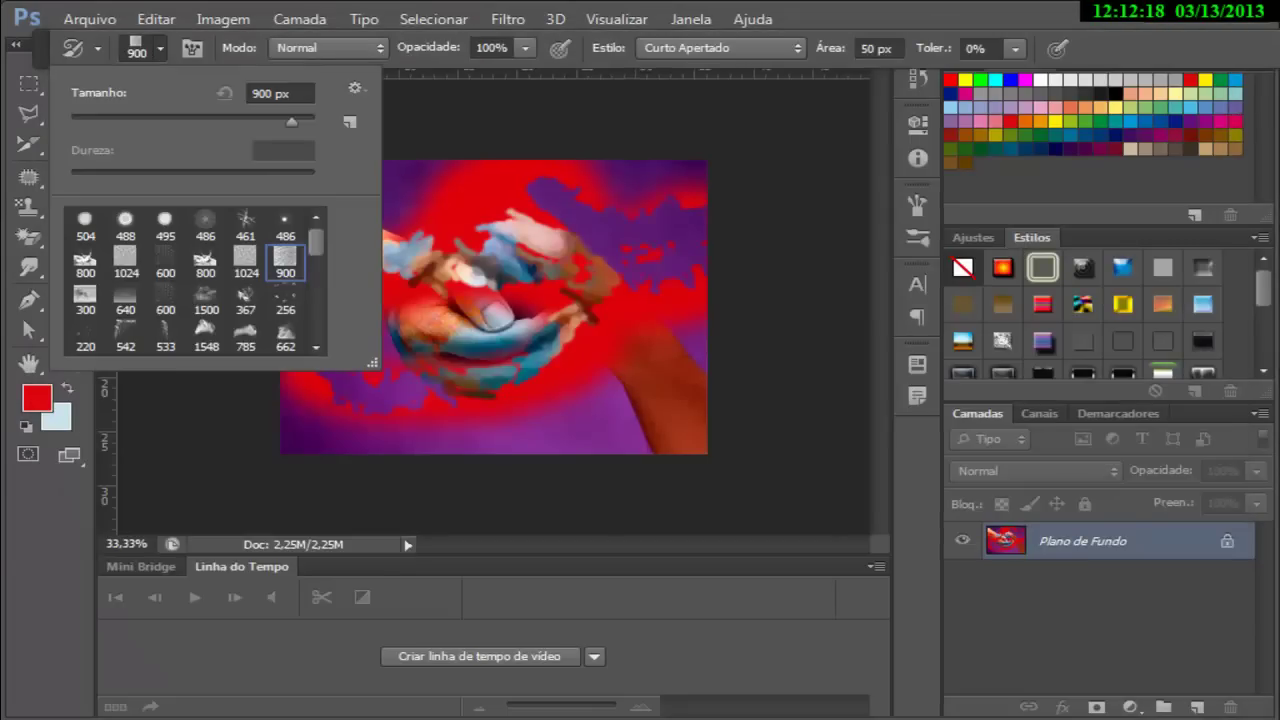
{"action": "left_click", "coordinate": [245, 225]}
{"action": "mouse_move", "coordinate": [500, 250]}
{"action": "left_mouse_down"}
{"action": "mouse_move", "coordinate": [540, 275]}
{"action": "mouse_move", "coordinate": [360, 420]}
{"action": "left_mouse_up"}
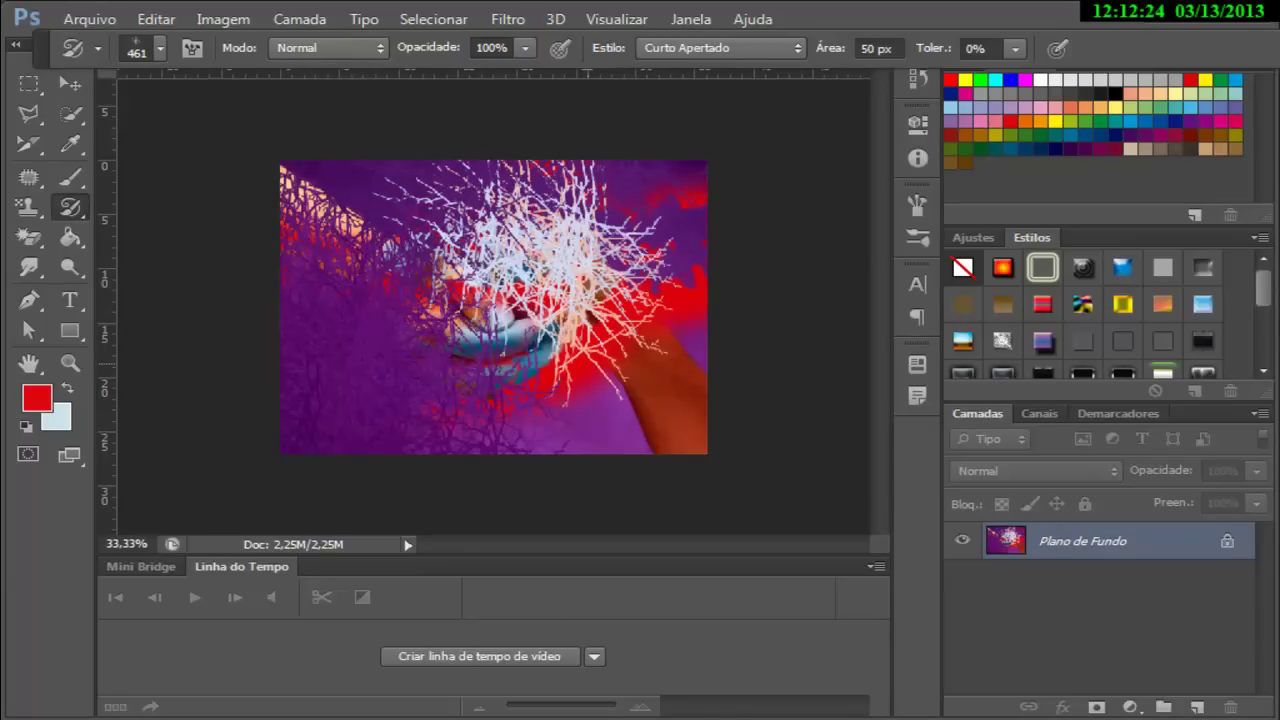
{"action": "left_click_drag", "start_coordinate": [660, 420], "coordinate": [497, 276]}
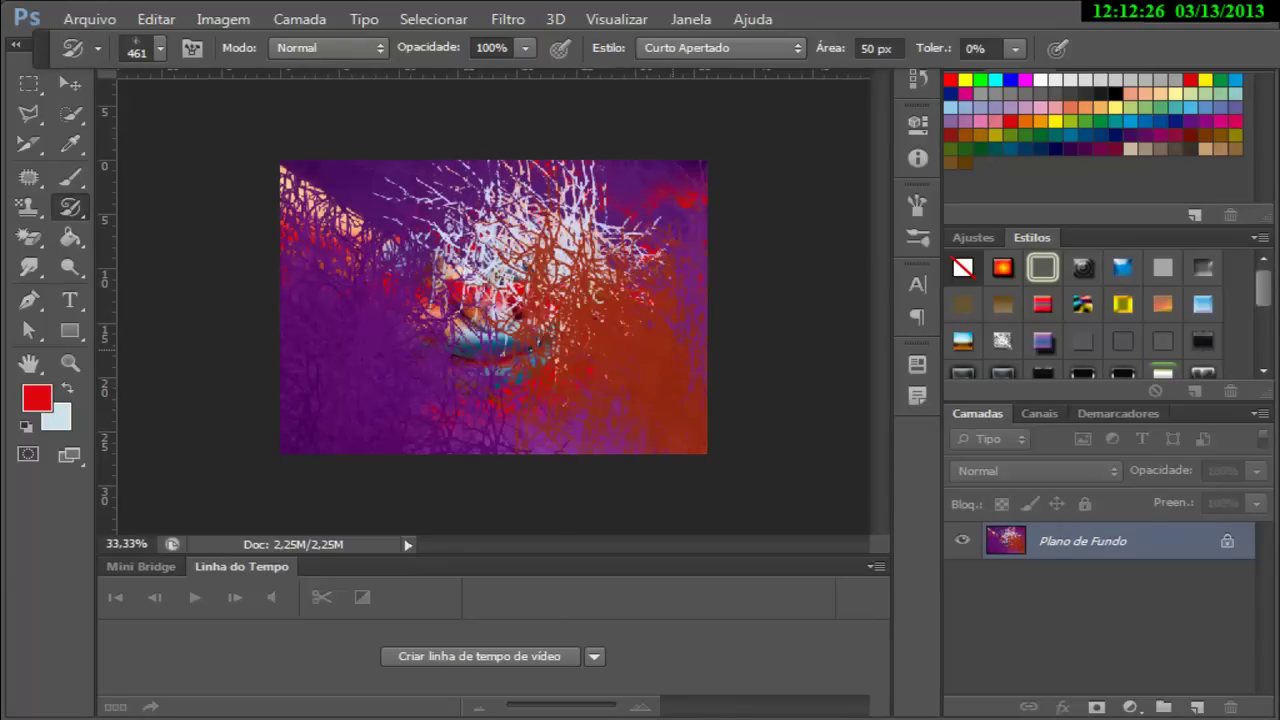
{"action": "key", "text": "ctrl+alt+z"}
{"action": "key", "text": "ctrl+alt+z"}
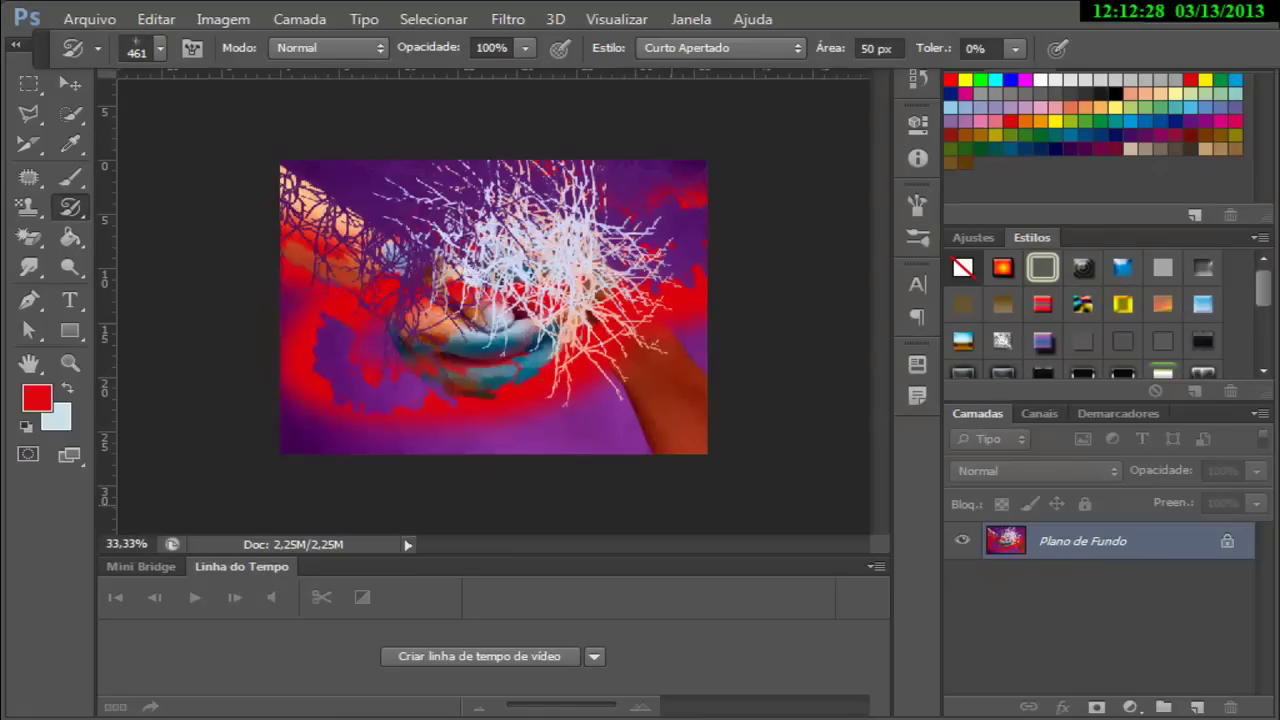
{"action": "key", "text": "ctrl+alt+z"}
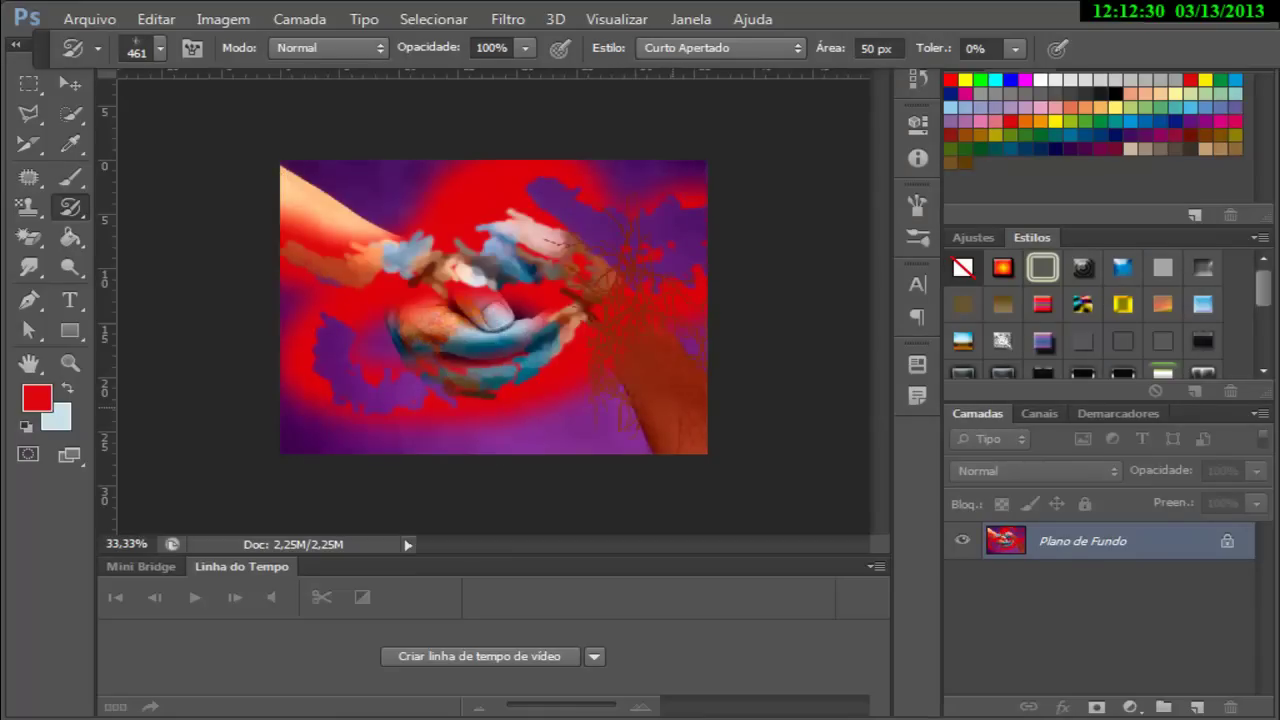
{"action": "left_click_drag", "start_coordinate": [600, 282], "coordinate": [620, 350]}
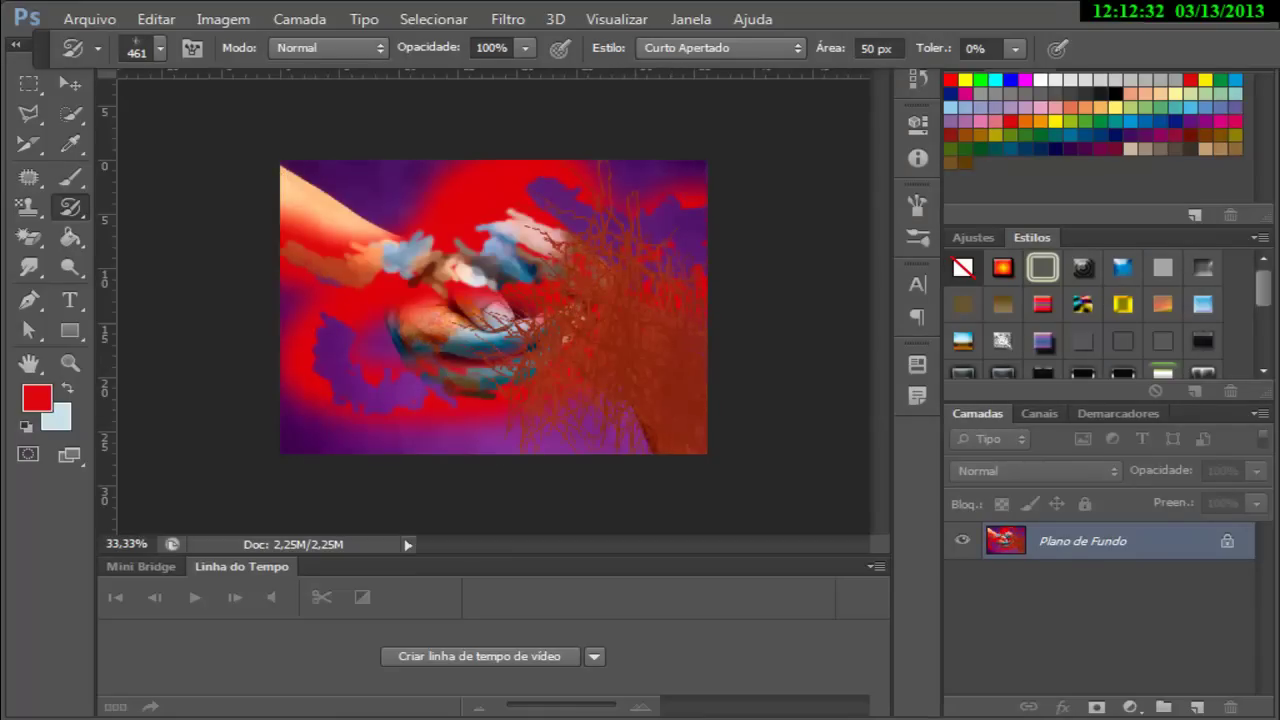
{"action": "left_click_drag", "start_coordinate": [330, 220], "coordinate": [480, 250]}
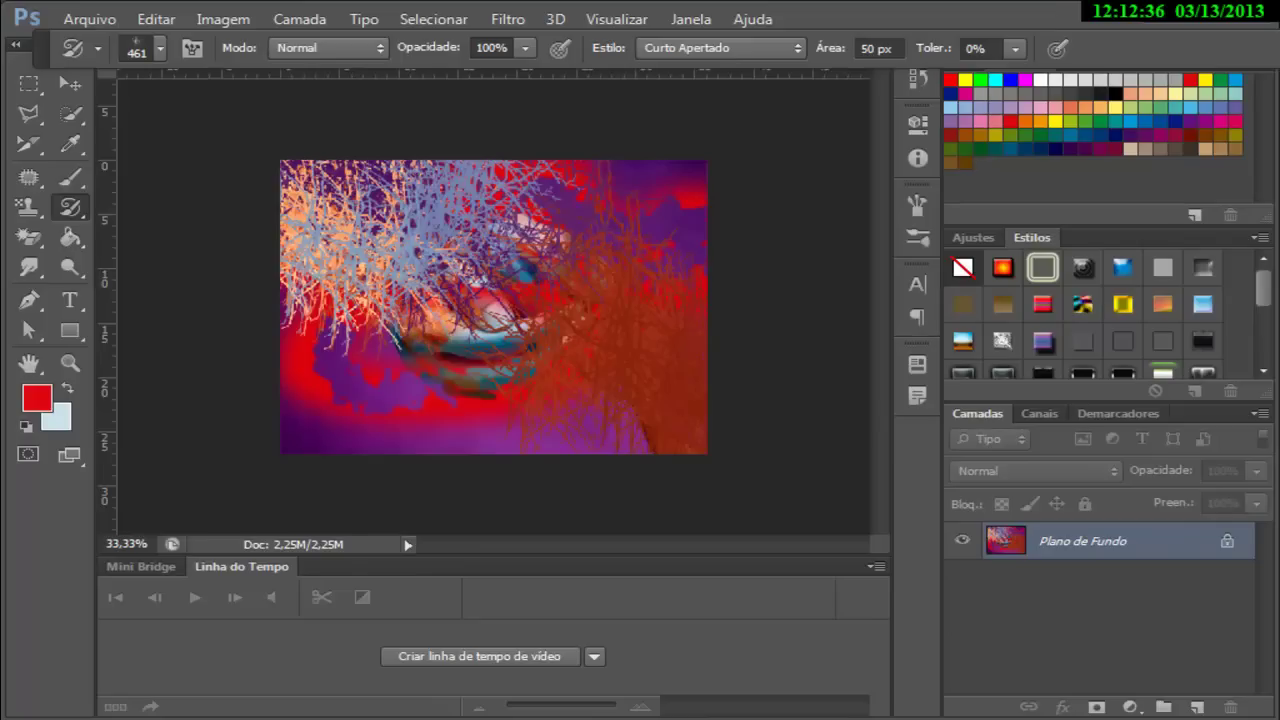
{"action": "right_click", "coordinate": [69, 207]}
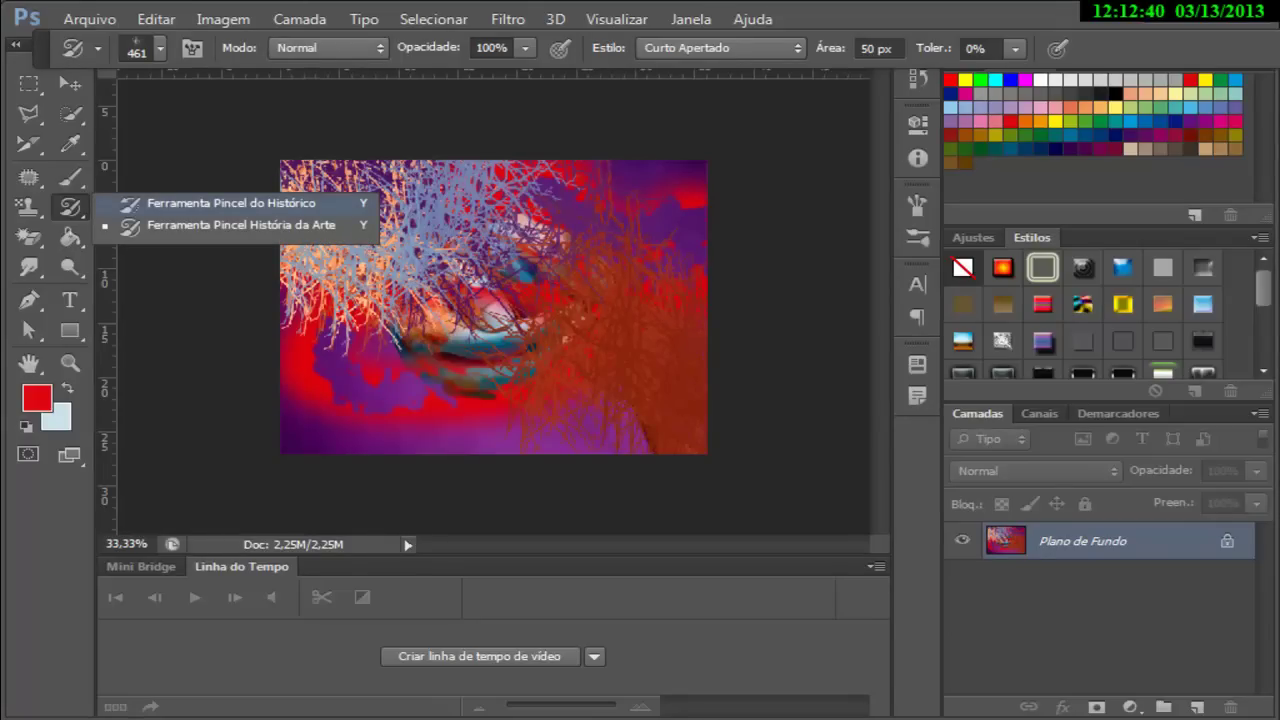
Paint over the whole image with the History Brush, removing all red and strand strokes.
{"action": "left_click", "coordinate": [230, 203]}
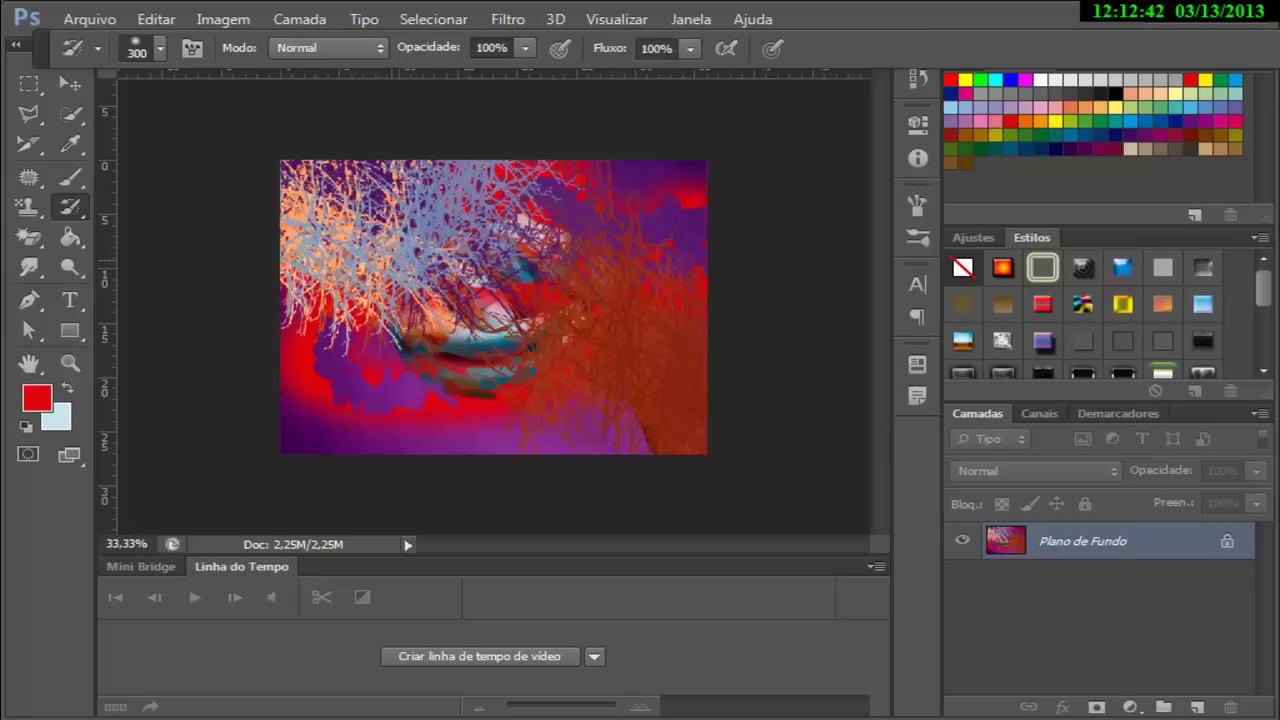
{"action": "left_click_drag", "start_coordinate": [300, 265], "coordinate": [395, 255]}
{"action": "mouse_move", "coordinate": [400, 300]}
{"action": "left_mouse_down"}
{"action": "mouse_move", "coordinate": [290, 220]}
{"action": "mouse_move", "coordinate": [295, 300]}
{"action": "mouse_move", "coordinate": [330, 180]}
{"action": "mouse_move", "coordinate": [540, 260]}
{"action": "left_mouse_up"}
{"action": "left_click_drag", "start_coordinate": [300, 330], "coordinate": [310, 390]}
{"action": "mouse_move", "coordinate": [350, 340]}
{"action": "left_mouse_down"}
{"action": "mouse_move", "coordinate": [500, 320]}
{"action": "mouse_move", "coordinate": [575, 350]}
{"action": "mouse_move", "coordinate": [450, 310]}
{"action": "mouse_move", "coordinate": [600, 330]}
{"action": "left_mouse_up"}
{"action": "mouse_move", "coordinate": [610, 380]}
{"action": "left_mouse_down"}
{"action": "mouse_move", "coordinate": [680, 425]}
{"action": "mouse_move", "coordinate": [620, 250]}
{"action": "mouse_move", "coordinate": [690, 195]}
{"action": "left_mouse_up"}
{"action": "left_click_drag", "start_coordinate": [546, 167], "coordinate": [562, 260]}
{"action": "left_click_drag", "start_coordinate": [390, 205], "coordinate": [415, 210]}
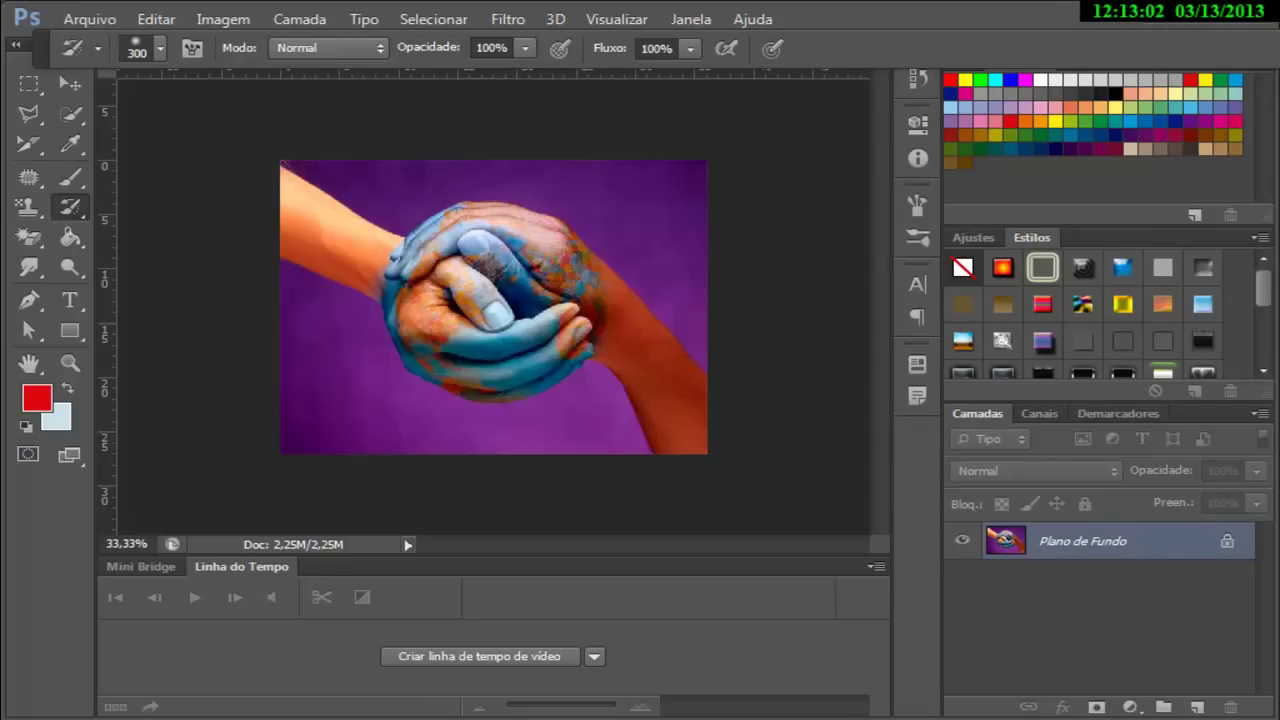
{"action": "left_click", "coordinate": [29, 236]}
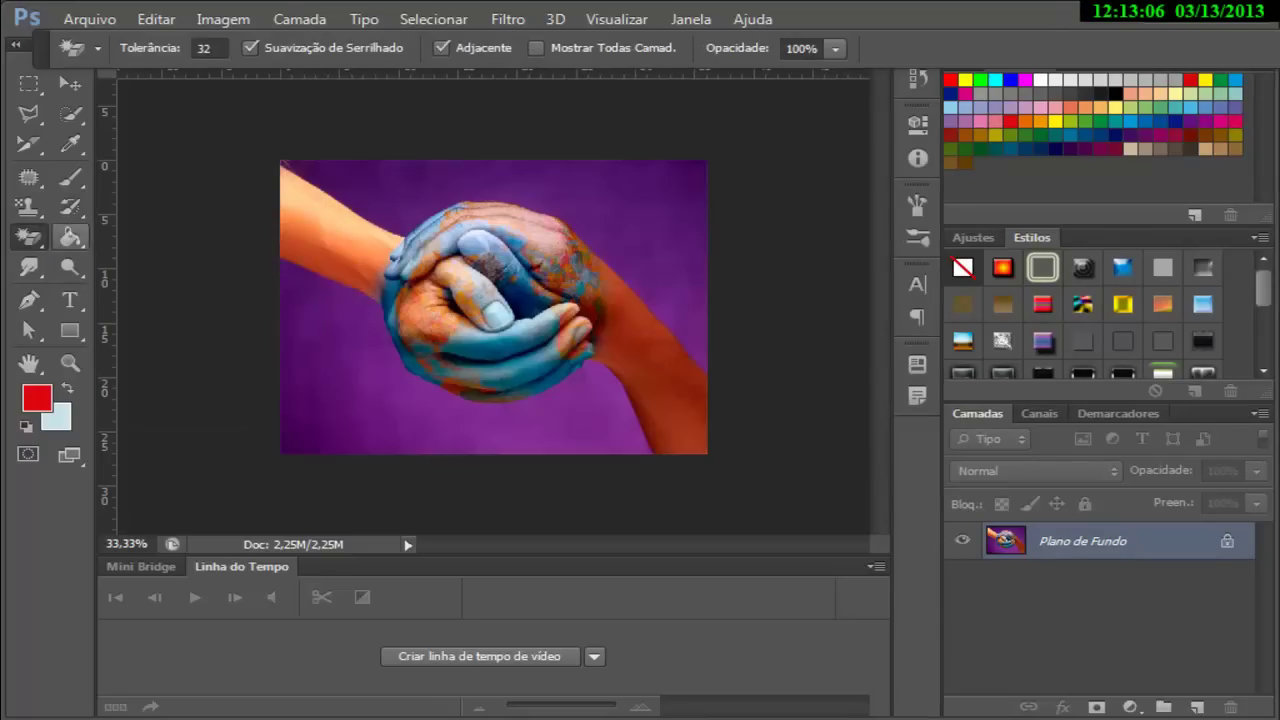
Pick the Blur tool (Ferramenta Desfoque) from the Smudge flyout and enlarge its brush with ].
{"action": "left_click", "coordinate": [70, 236]}
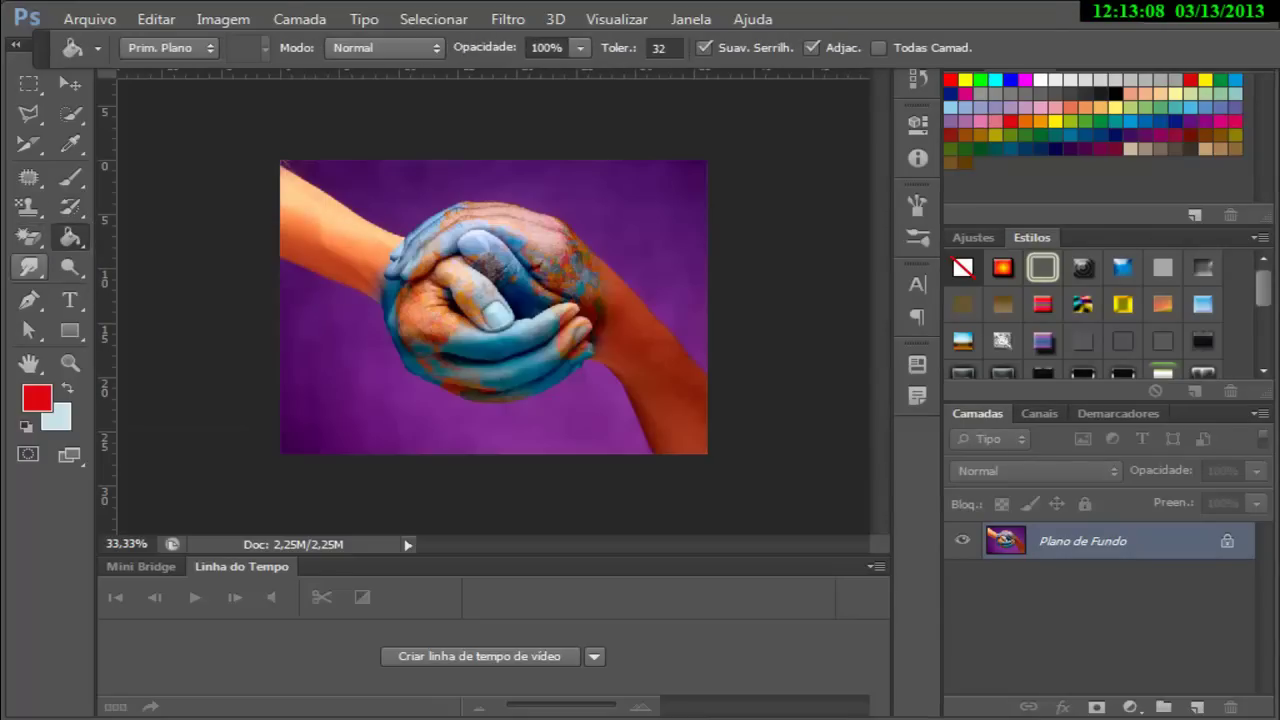
{"action": "left_click", "coordinate": [29, 267]}
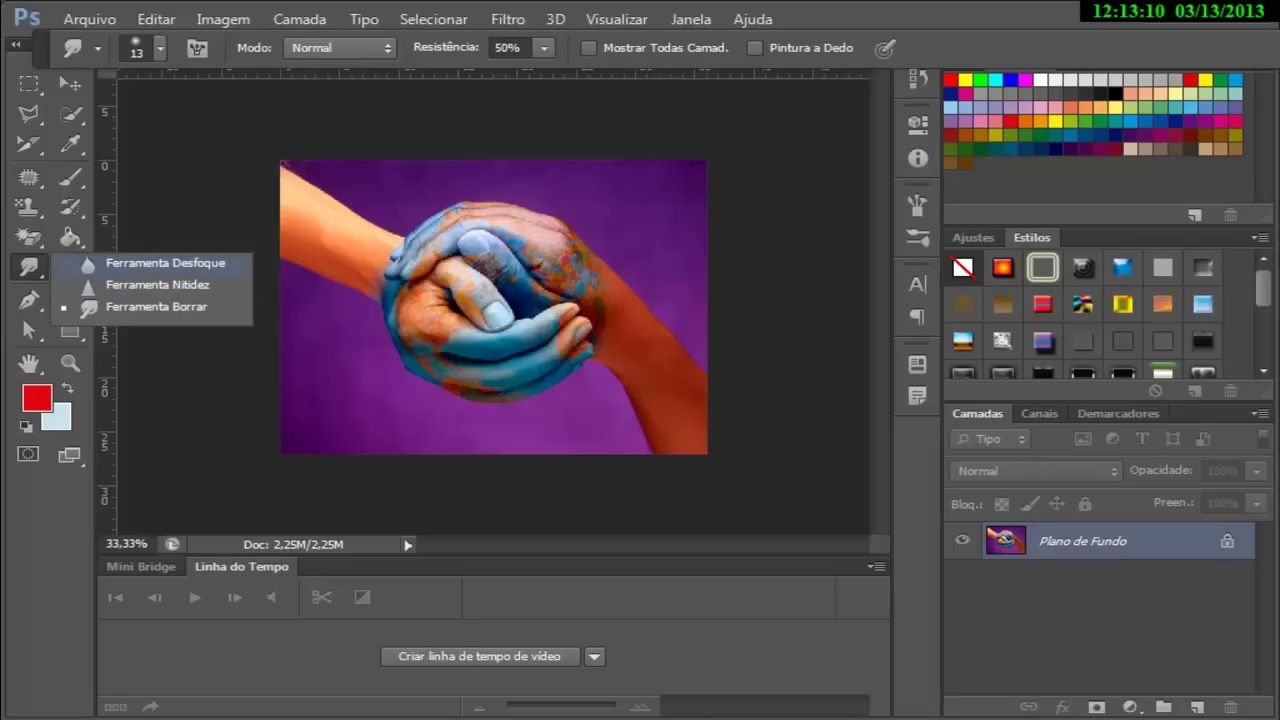
{"action": "left_click", "coordinate": [160, 263]}
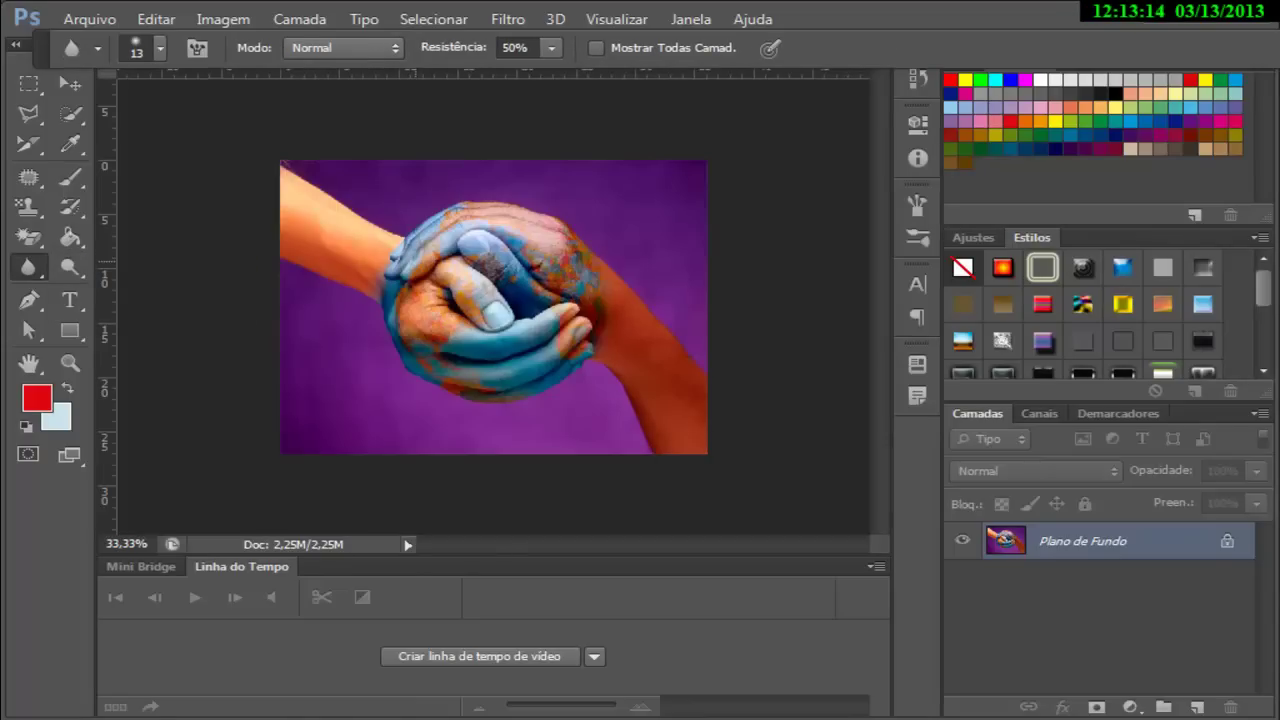
{"action": "key", "text": "bracketright"}
{"action": "key", "text": "bracketright"}
{"action": "key", "text": "bracketright"}
{"action": "key", "text": "bracketright"}
{"action": "key", "text": "bracketright"}
{"action": "key", "text": "bracketright"}
{"action": "key", "text": "bracketright"}
{"action": "key", "text": "bracketright"}
{"action": "key", "text": "bracketright"}
{"action": "key", "text": "bracketright"}
{"action": "key", "text": "bracketright"}
{"action": "key", "text": "bracketright"}
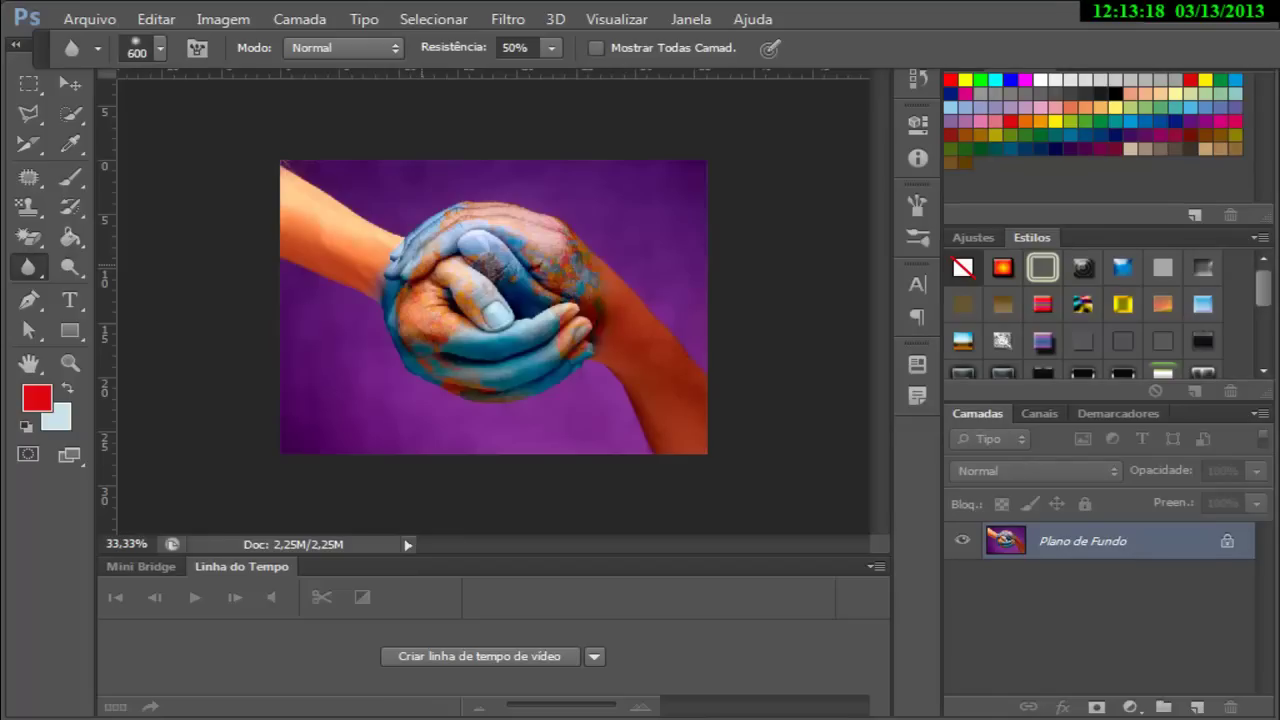